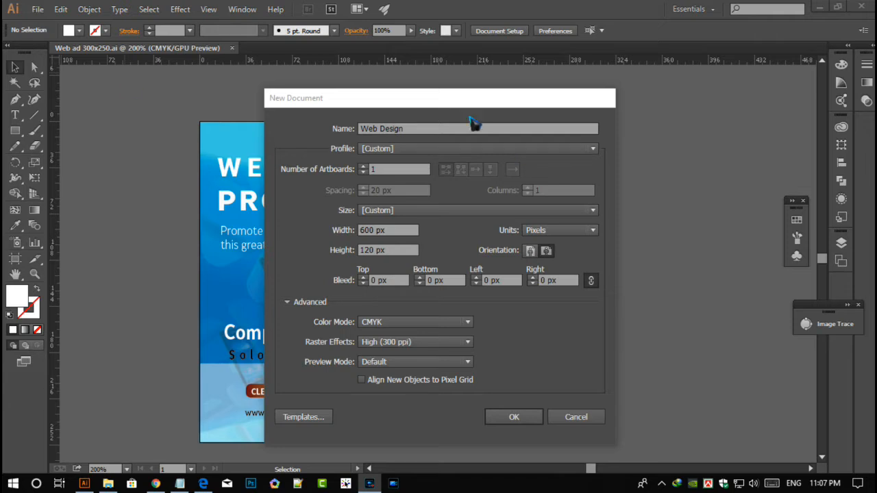
Step: Create a document named Web Design 1200X600, 1200 px wide and 600 px high, with pixel units and landscape orientation
click(426, 132)
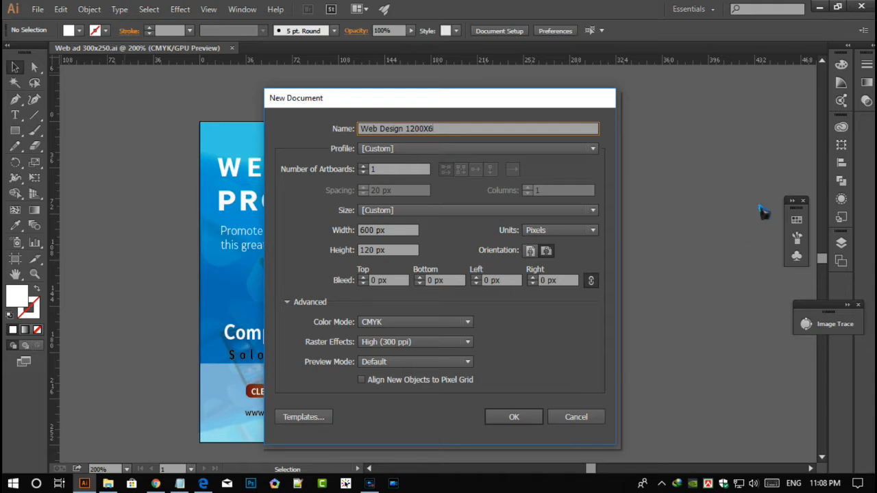
double_click(380, 232)
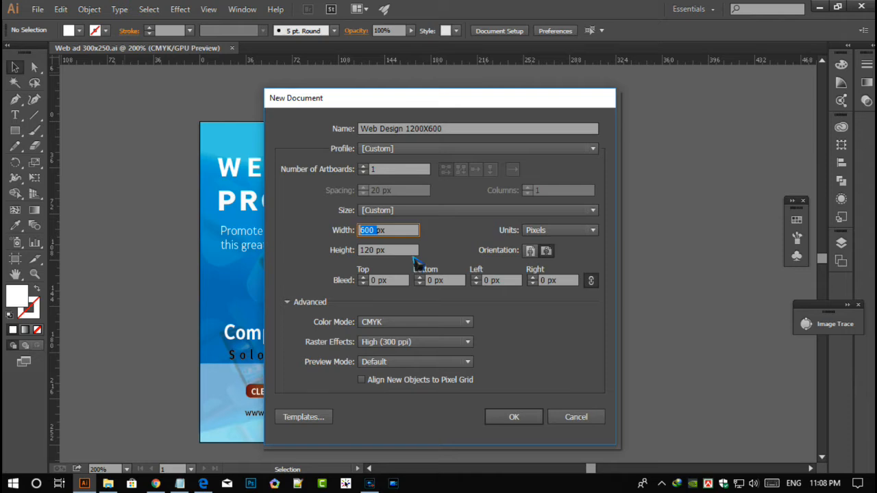
text(1200)
double_click(367, 251)
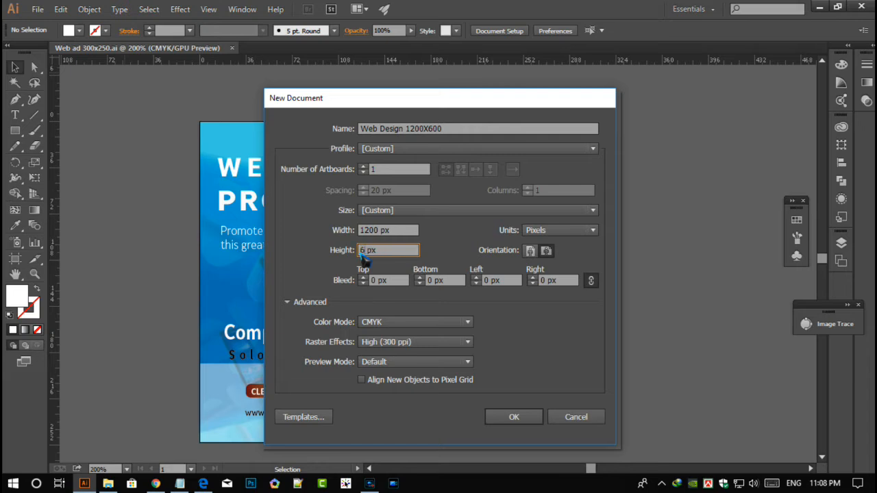
text(600)
click(594, 230)
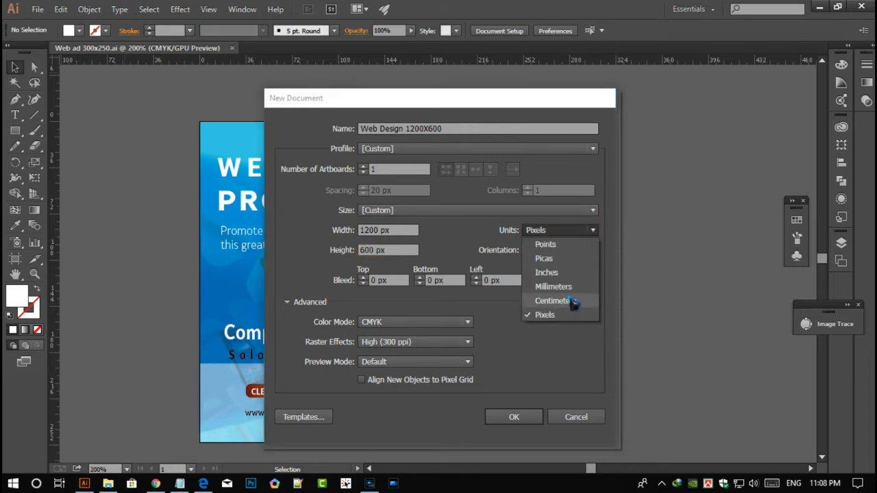
click(593, 231)
click(546, 251)
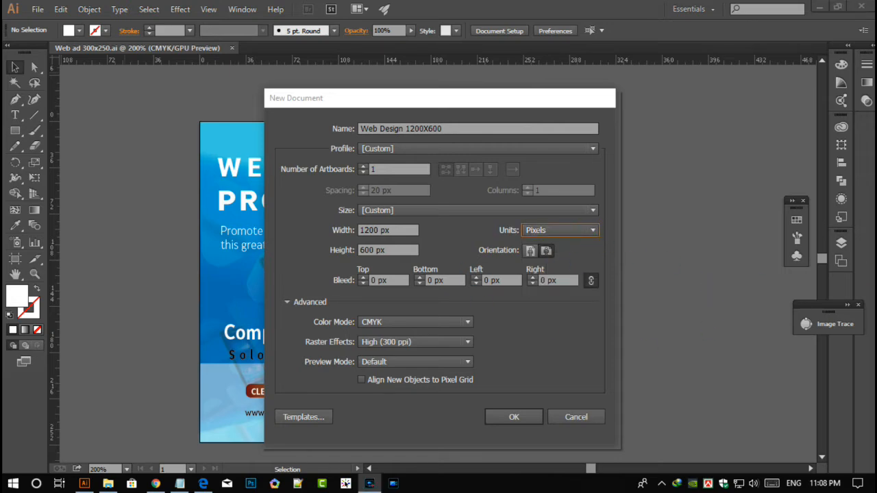
click(515, 419)
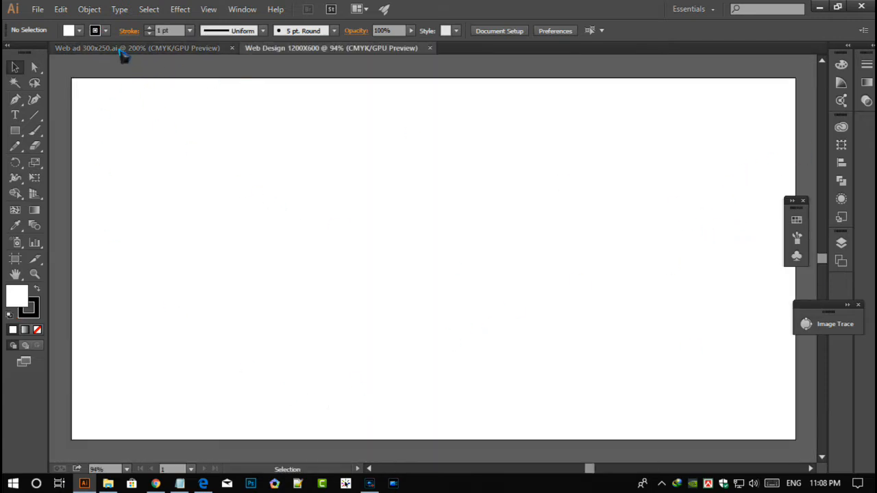
Step: Set the default stroke of the new document to none
click(106, 30)
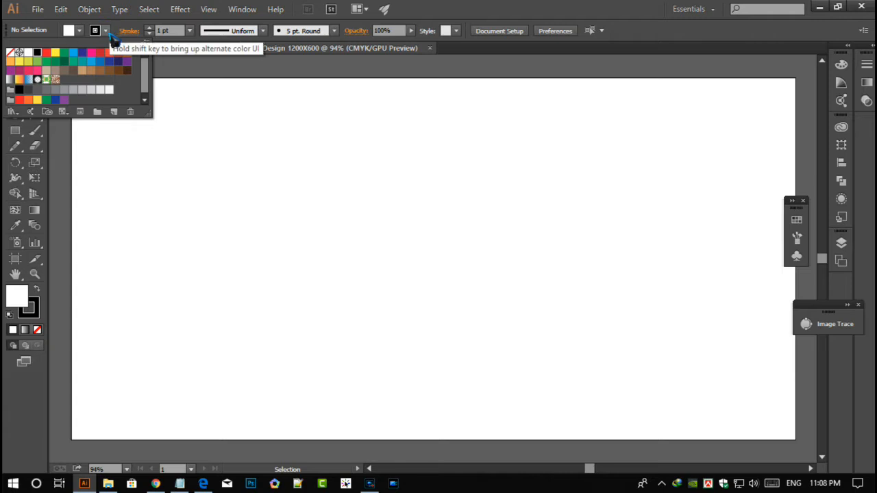
click(149, 33)
click(149, 33)
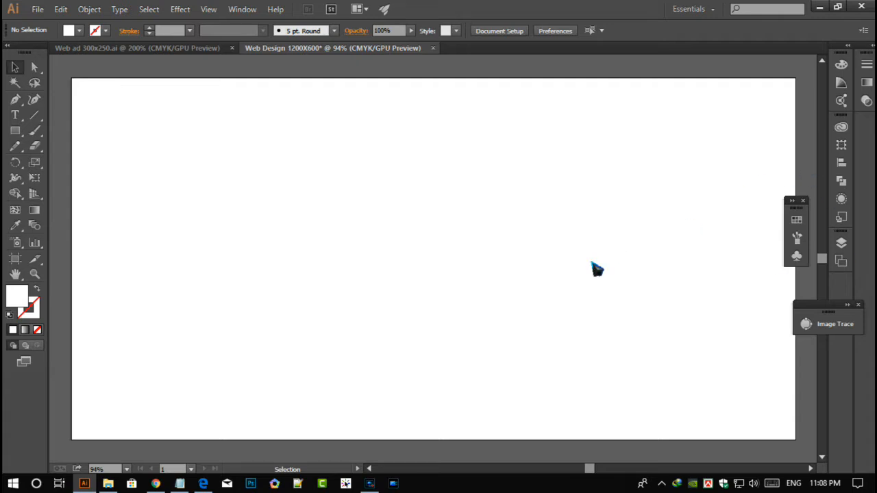
Step: Bring the whole grouped banner artwork from Web ad 300x250.ai into the Web Design 1200X600 document
scroll(596, 268, down, 2)
scroll(594, 271, up, 1)
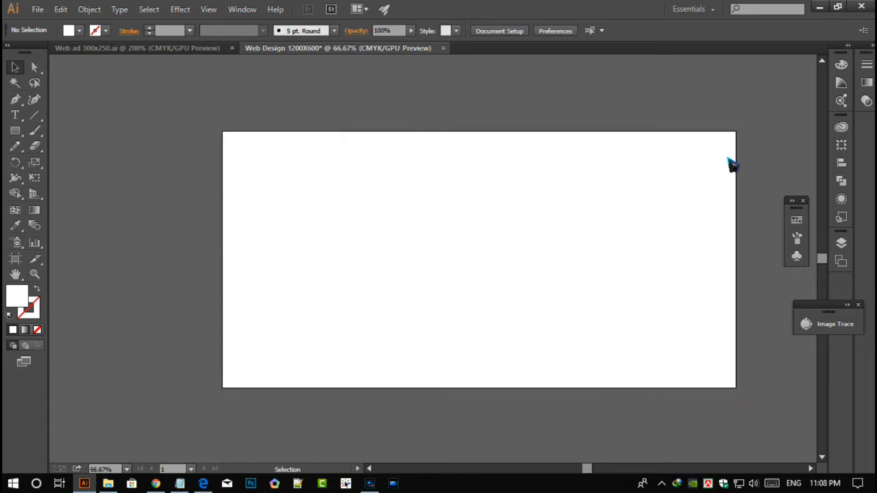
click(165, 55)
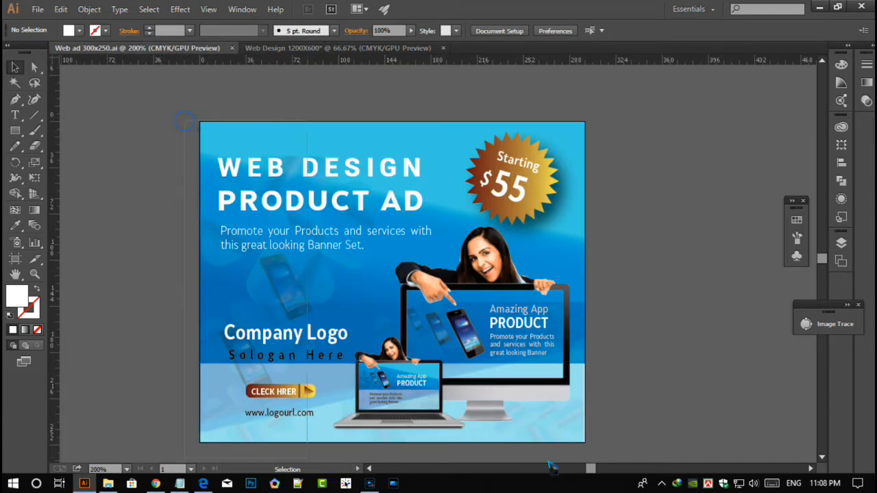
scroll(569, 462, down, 1)
click(489, 309)
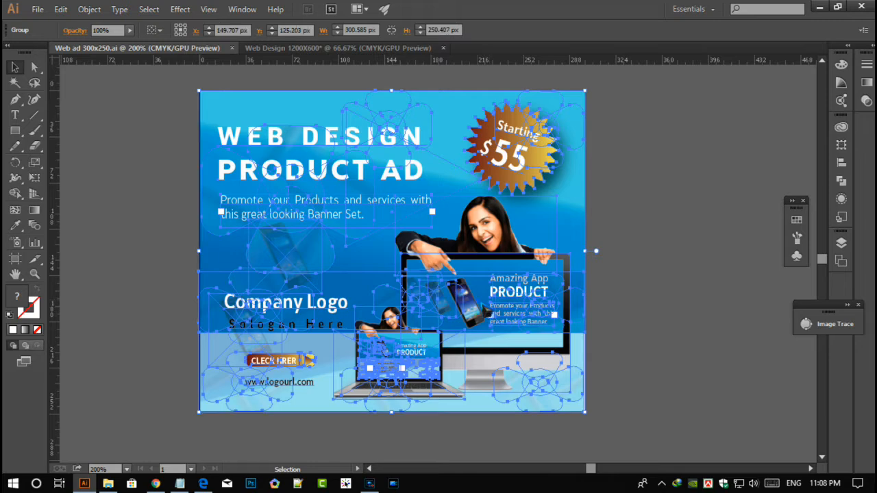
drag(487, 274, 167, 306)
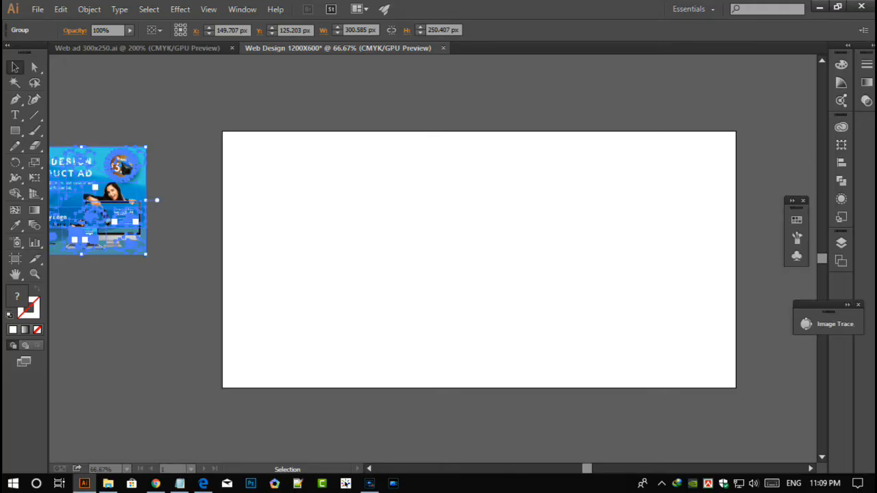
Step: Place the imported banner outside the artboard, beside its upper-left corner, as a reference and leave it deselected
drag(106, 182, 167, 133)
click(151, 296)
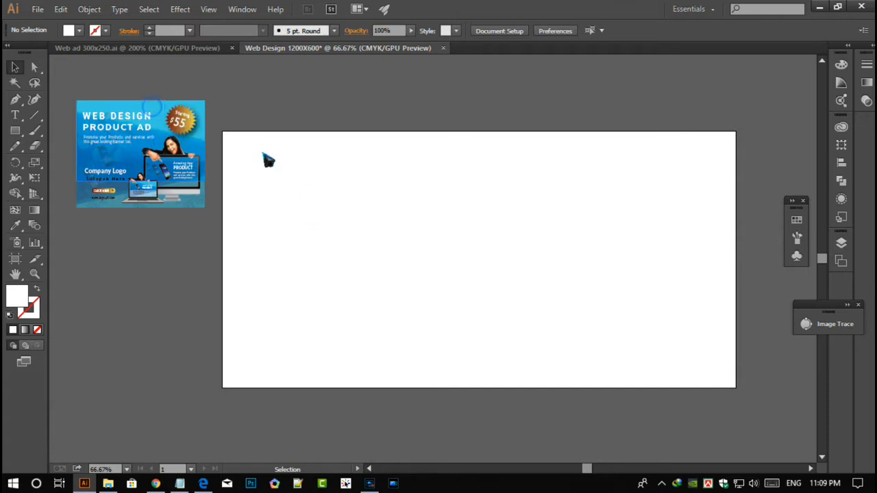
key(ctrl+a)
click(154, 265)
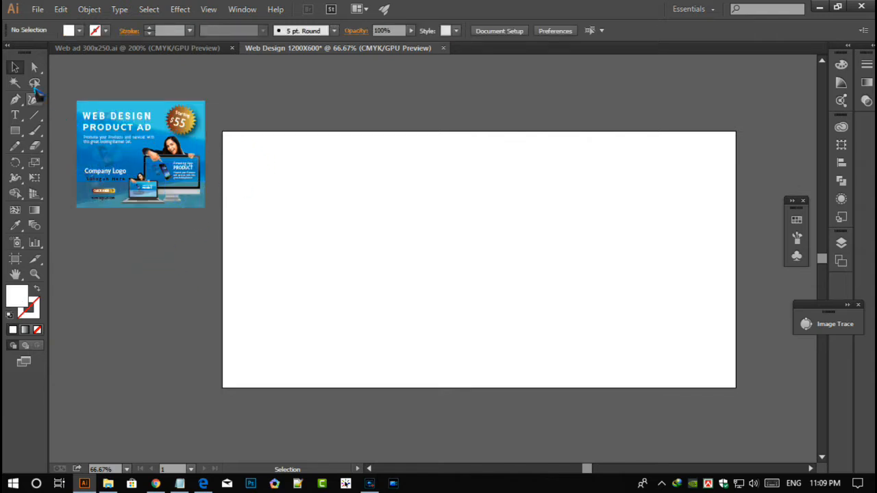
Step: Cover the entire artboard with a rectangle and fill it with the default white-to-black linear gradient
click(15, 130)
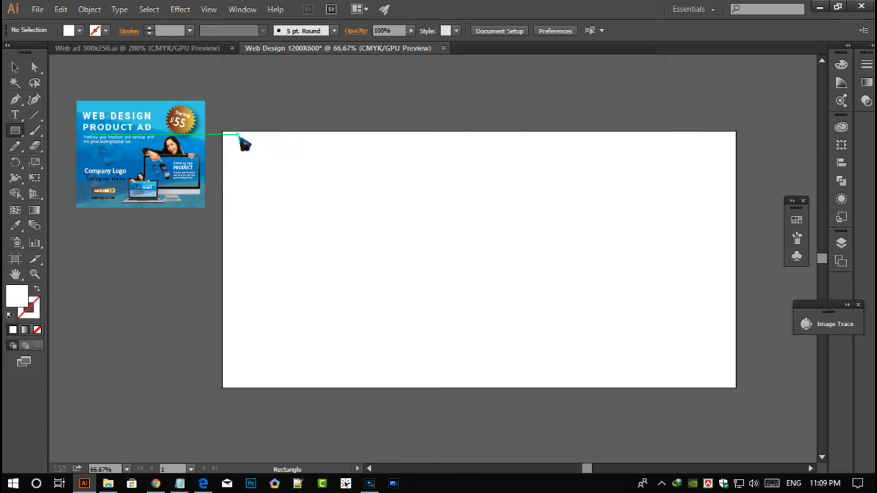
drag(223, 132, 744, 398)
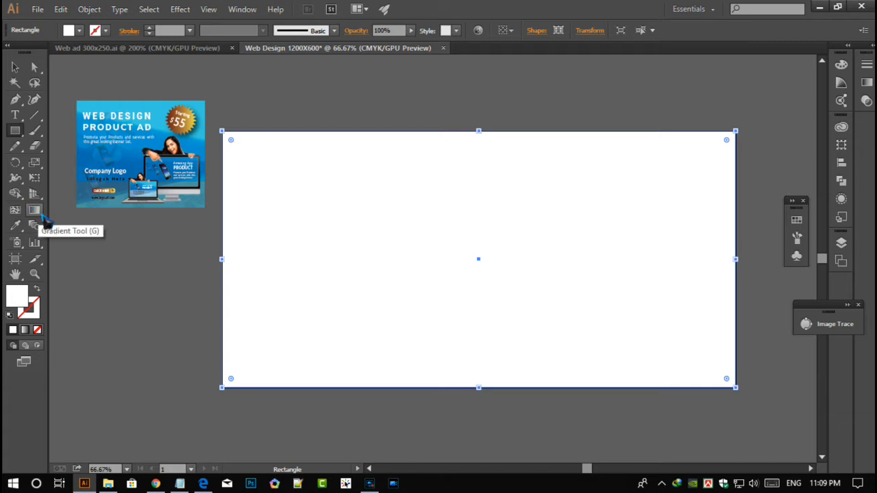
click(41, 214)
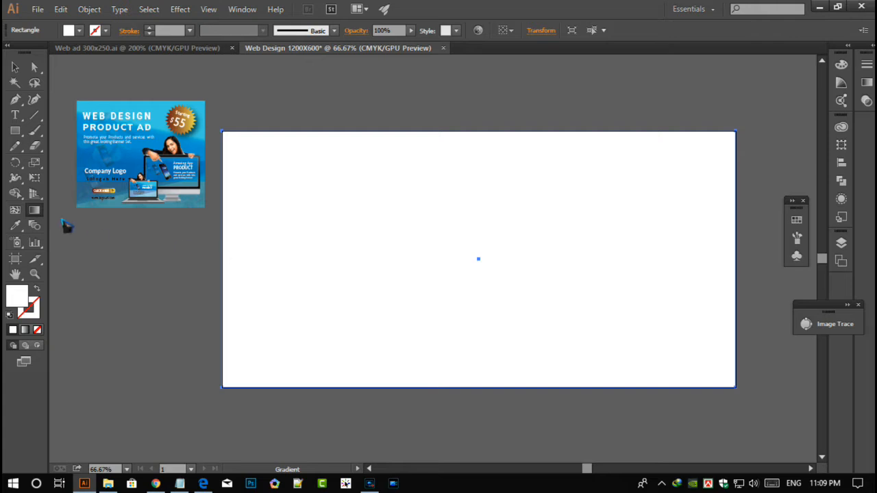
click(234, 254)
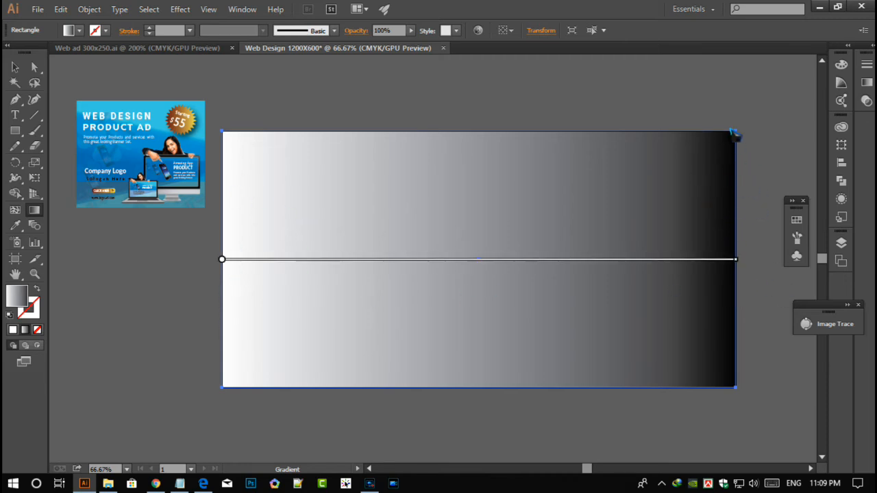
Step: Recolor the rectangle's gradient with a medium blue start stop and a lighter blue end stop
double_click(228, 269)
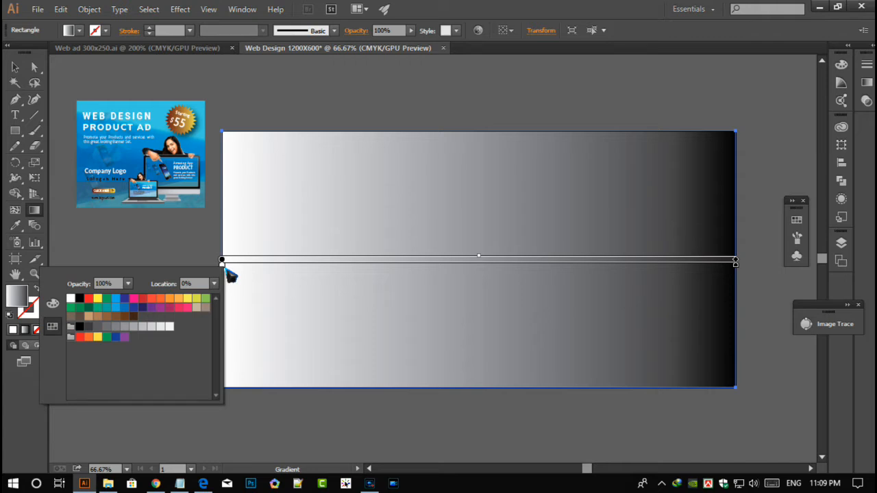
click(125, 308)
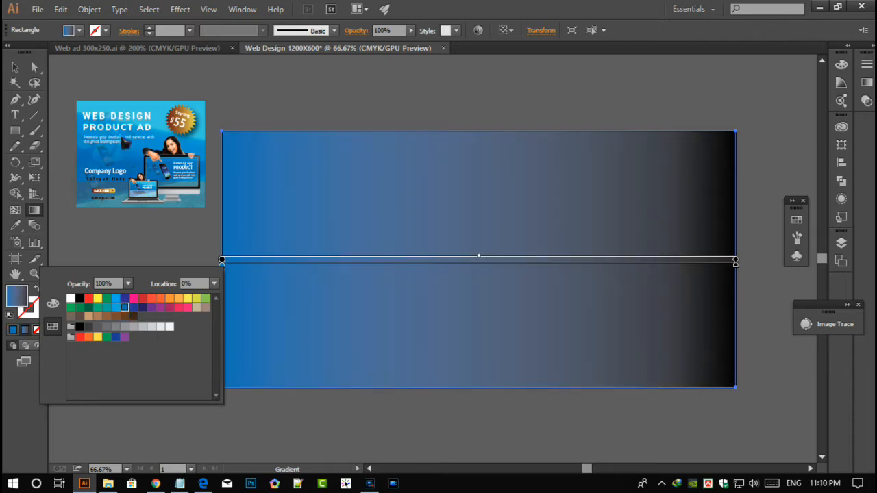
click(739, 267)
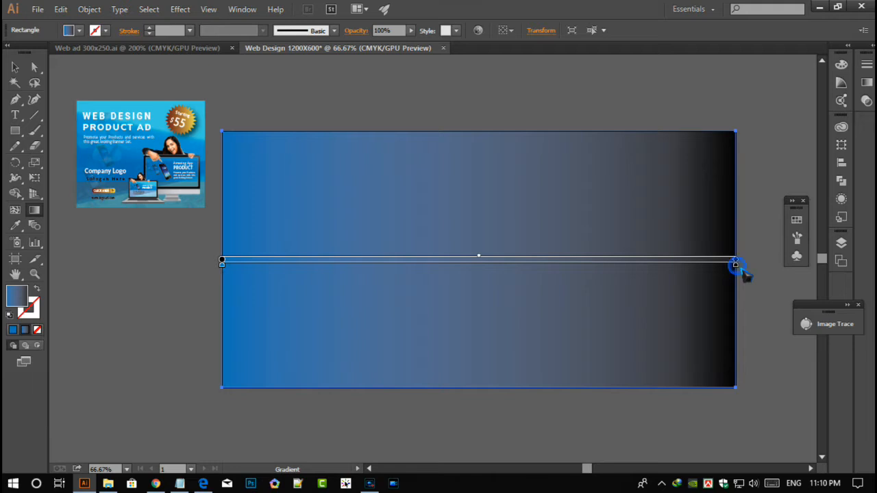
double_click(737, 266)
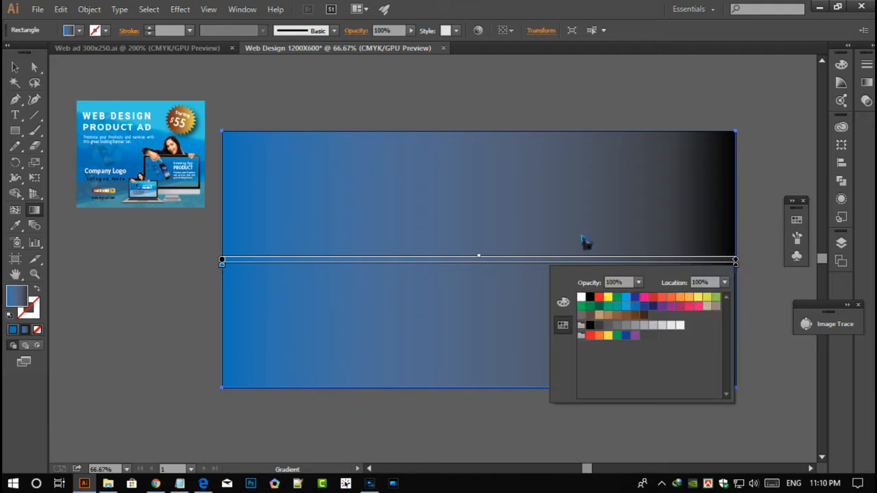
click(625, 306)
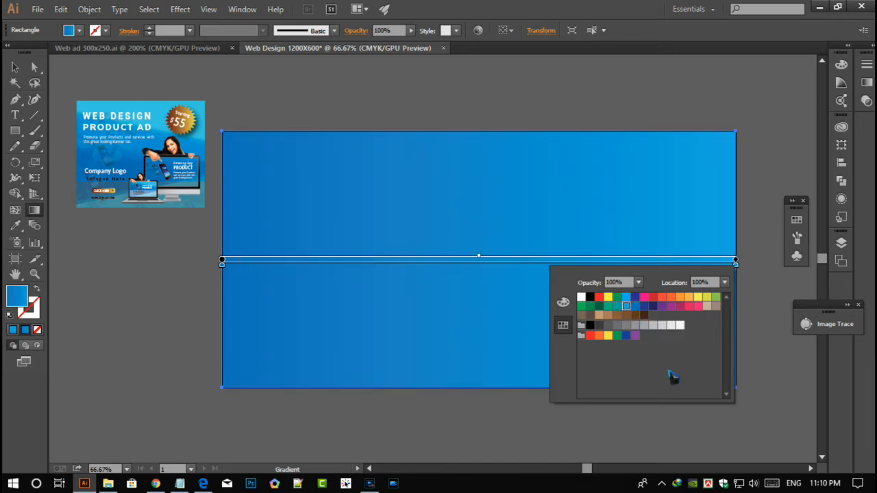
click(129, 293)
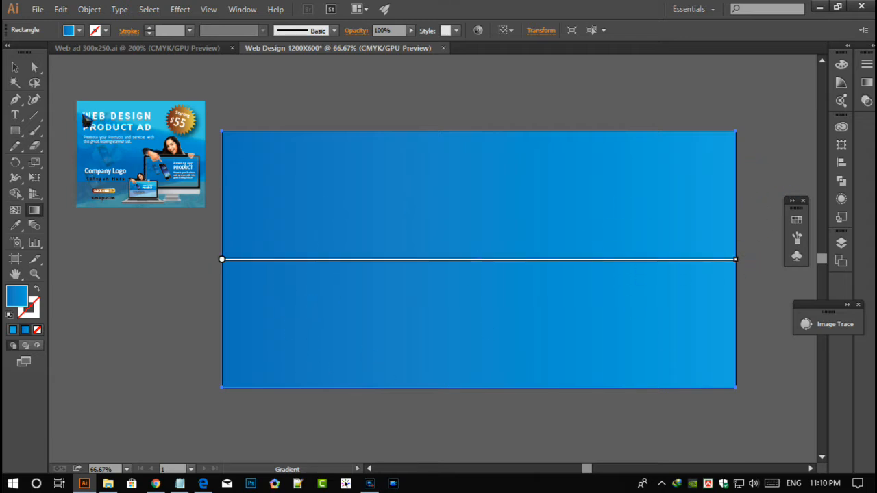
Step: Rotate the rectangle's gradient so it runs diagonally from the lower-left area up to near the upper-right corner
mouse_move(228, 262)
mouse_down()
mouse_move(233, 215)
mouse_move(231, 261)
mouse_up()
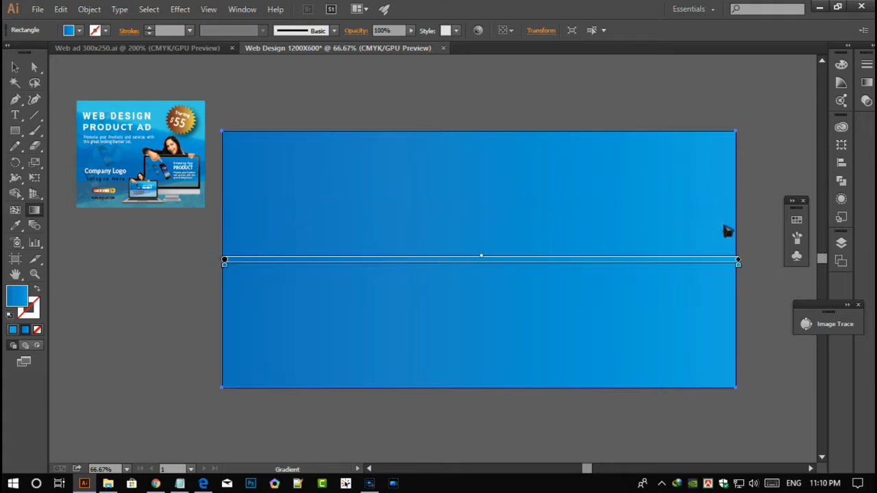
drag(746, 268, 739, 203)
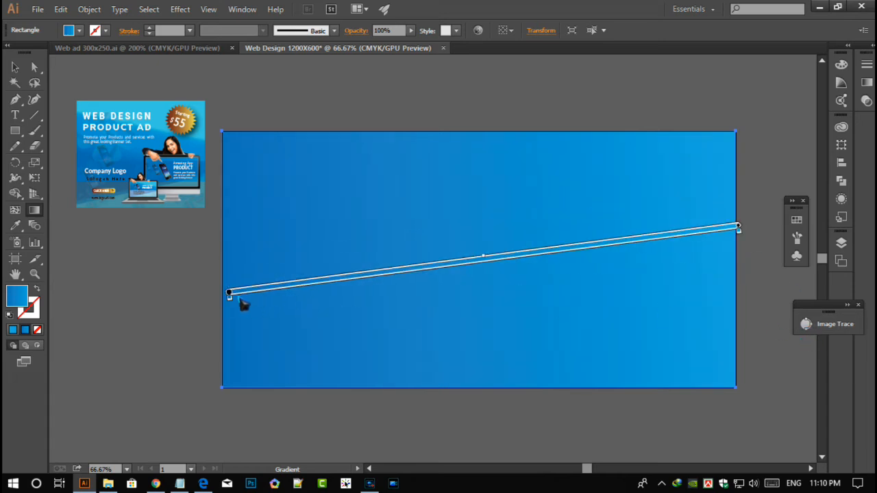
drag(745, 241, 630, 154)
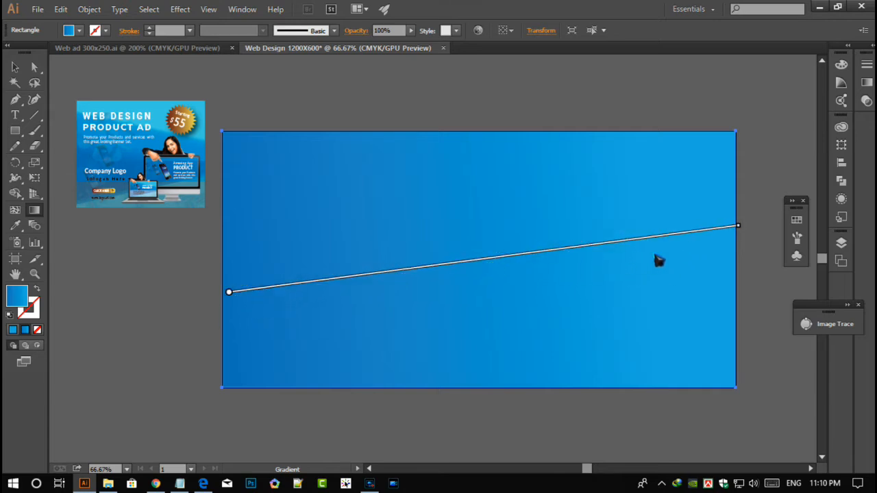
drag(638, 246, 739, 226)
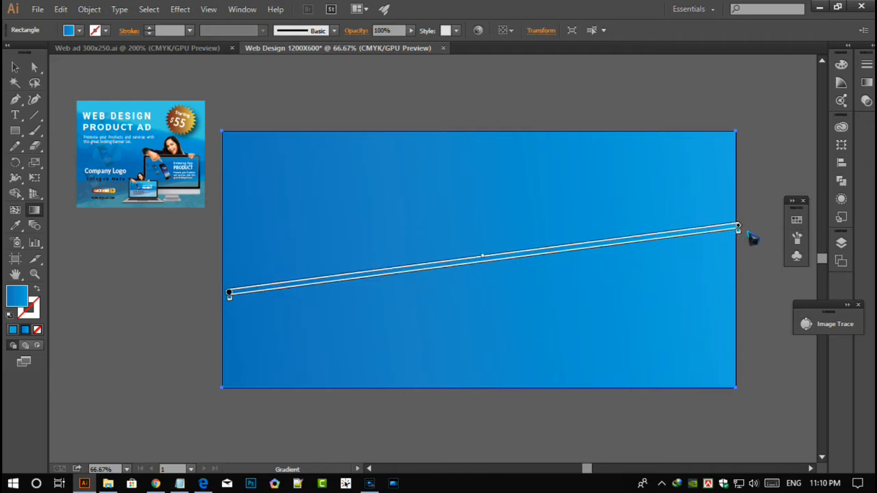
drag(750, 233, 688, 114)
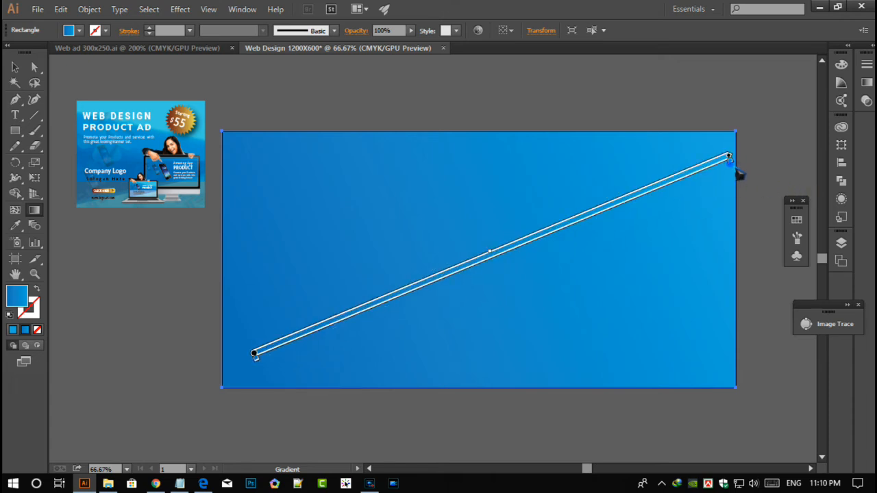
Step: Add a color stop near the gradient's upper-right end and move it back to about 66% of its length
double_click(732, 163)
click(749, 163)
click(710, 171)
drag(713, 175, 576, 235)
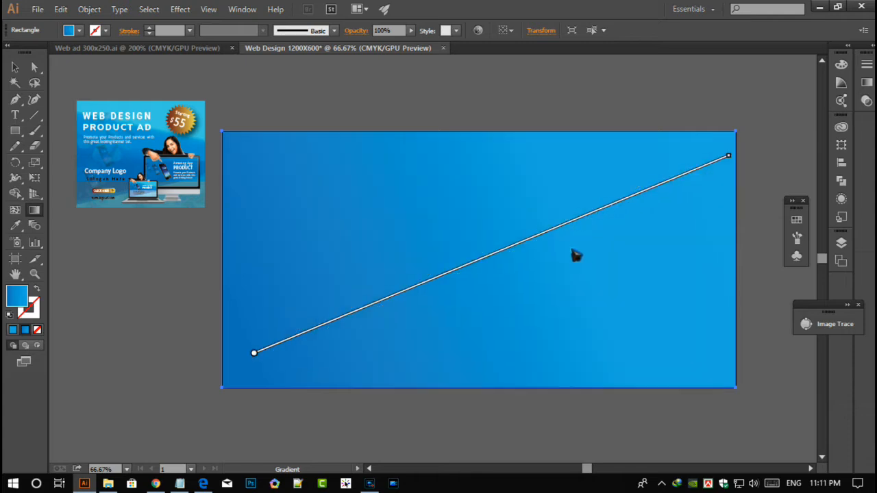
Step: Try yellow and yellow-green on the gradient's middle color stop, ending with the light green swatch
click(573, 238)
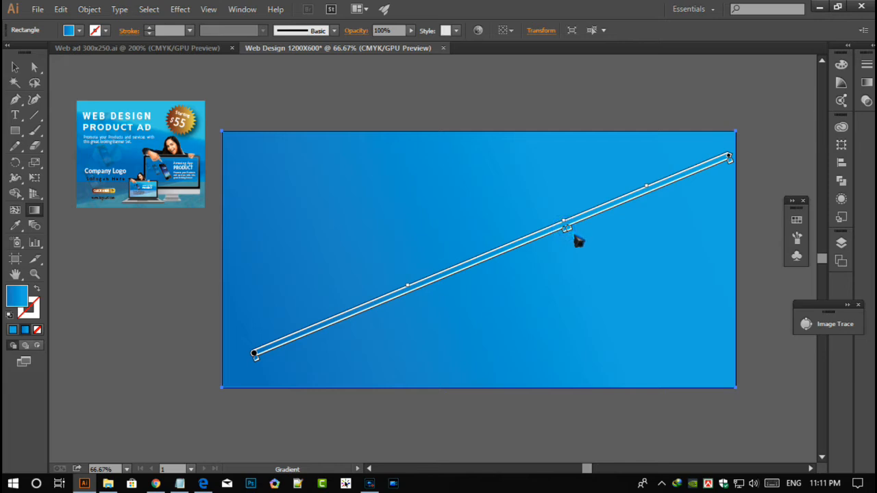
double_click(574, 237)
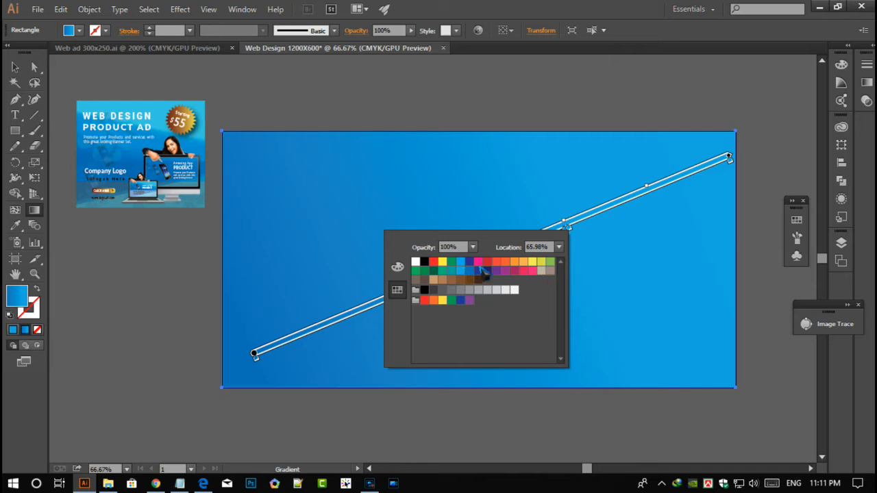
click(535, 264)
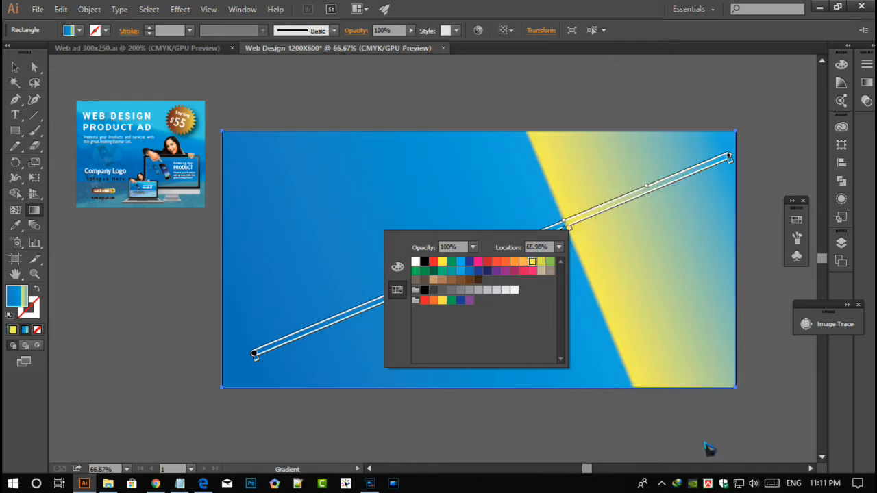
click(542, 264)
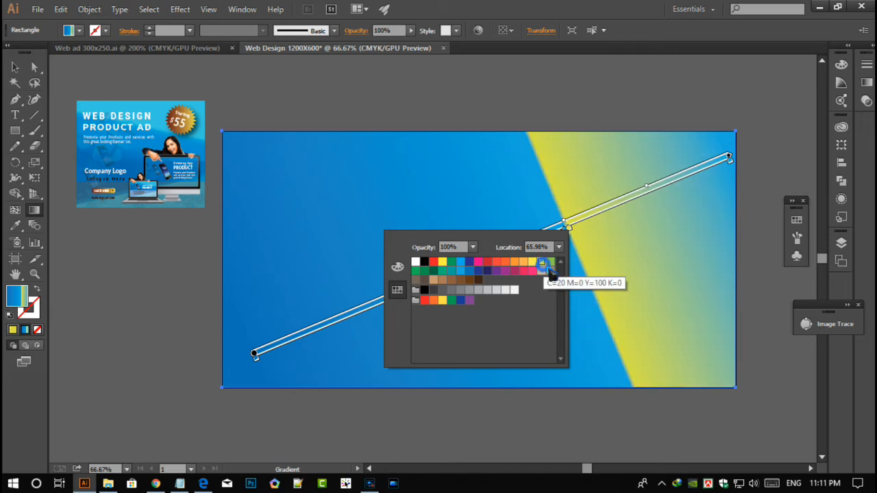
click(550, 263)
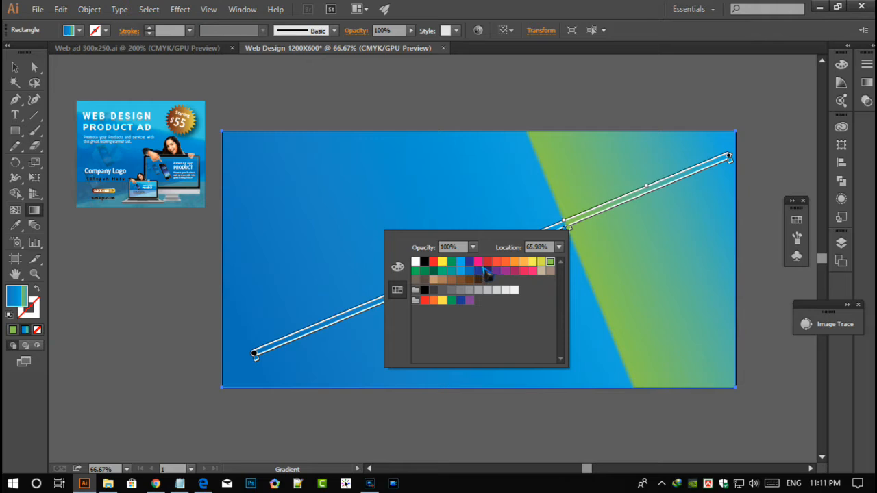
Step: Try lighter and darker blues on the gradient's middle color stop, ending with the medium blue swatch
click(460, 262)
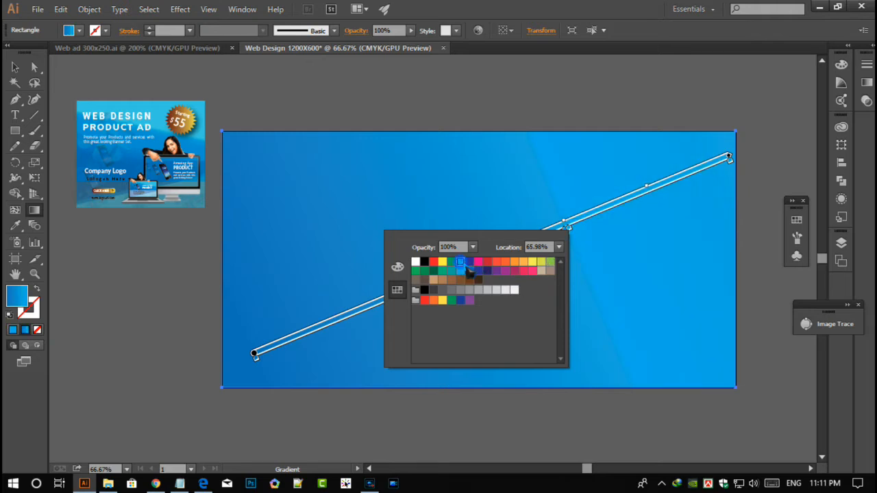
click(479, 272)
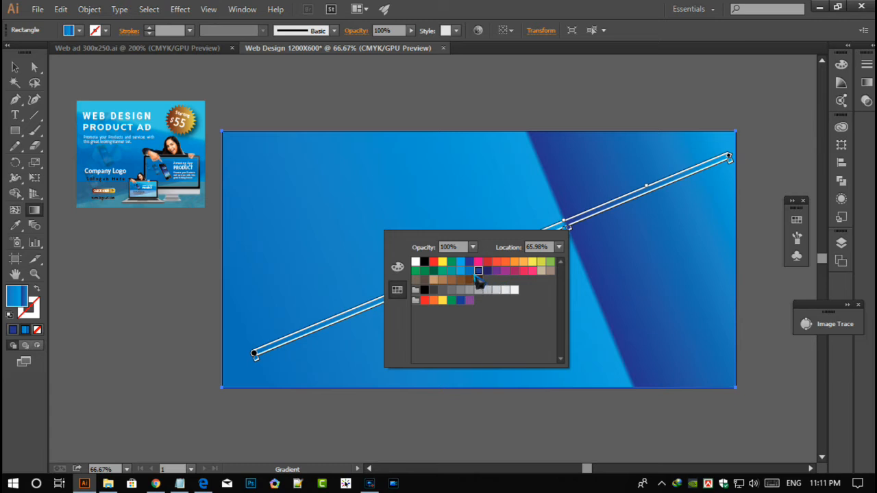
click(469, 271)
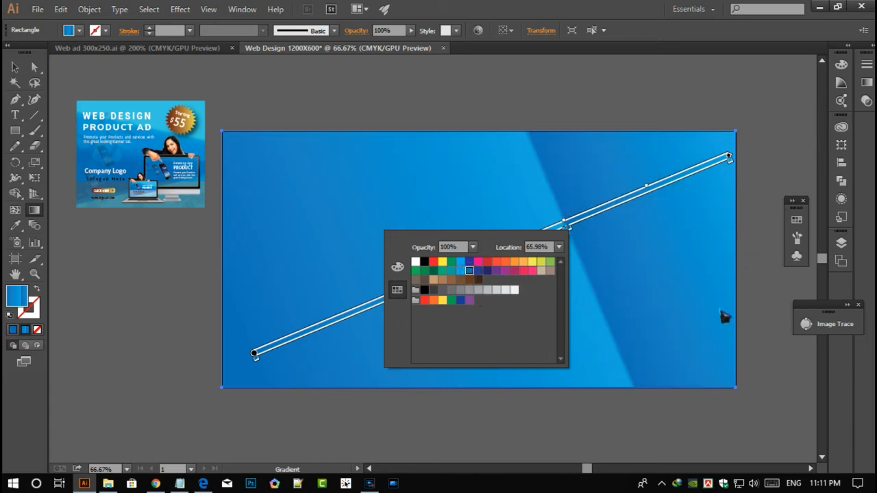
click(309, 98)
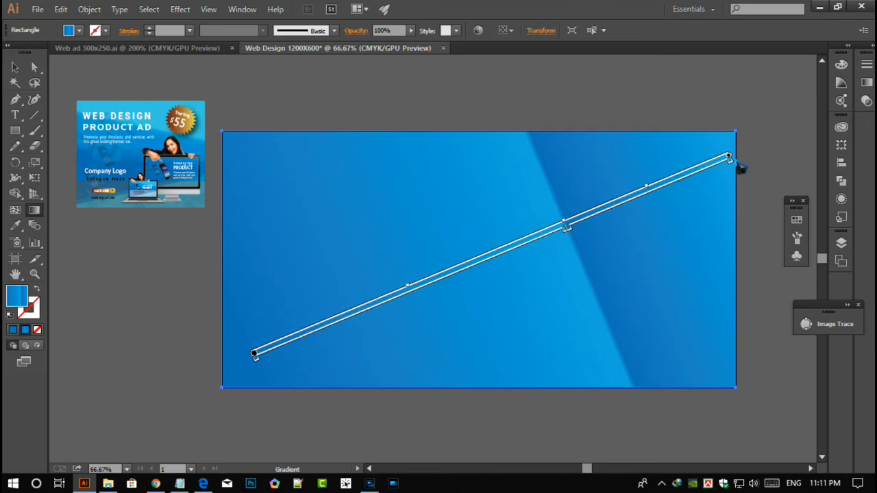
Step: Rotate the rectangle's gradient to a steeper diagonal and shift it so the dark blue edge crosses the banner's center, and deselect
mouse_move(744, 141)
mouse_down()
mouse_move(472, 143)
mouse_move(438, 168)
mouse_up()
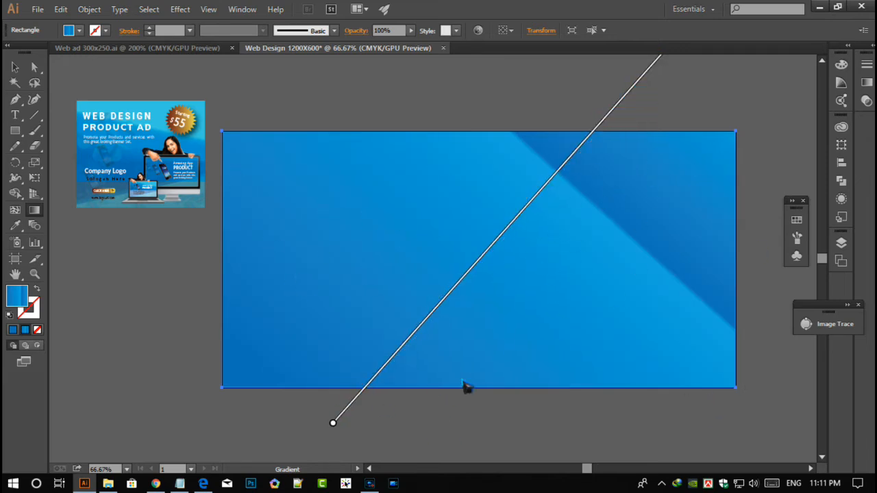
mouse_move(337, 433)
mouse_move(334, 424)
mouse_down()
mouse_move(274, 277)
mouse_move(275, 255)
mouse_up()
mouse_move(393, 355)
mouse_down()
mouse_move(280, 416)
mouse_move(176, 446)
mouse_move(284, 476)
mouse_up()
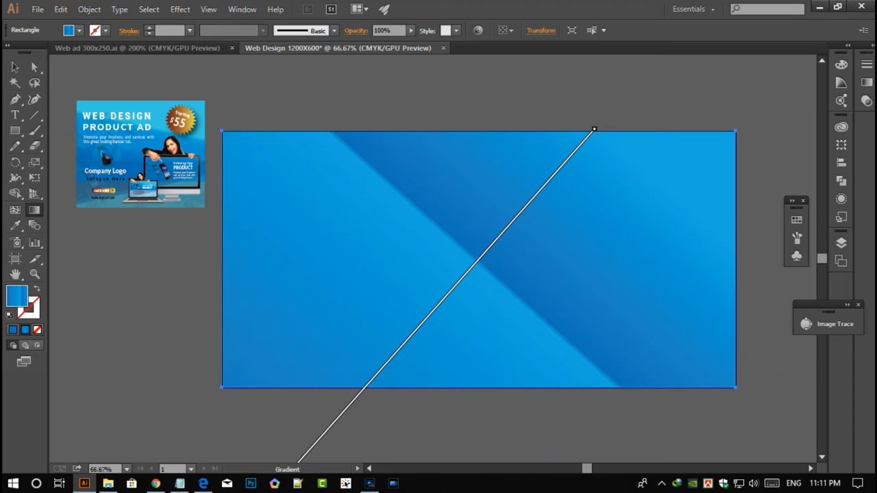
click(14, 67)
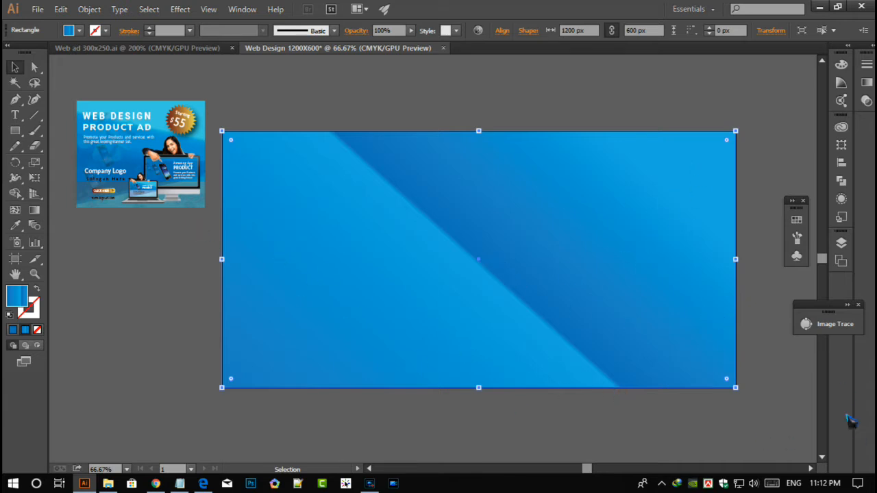
click(804, 272)
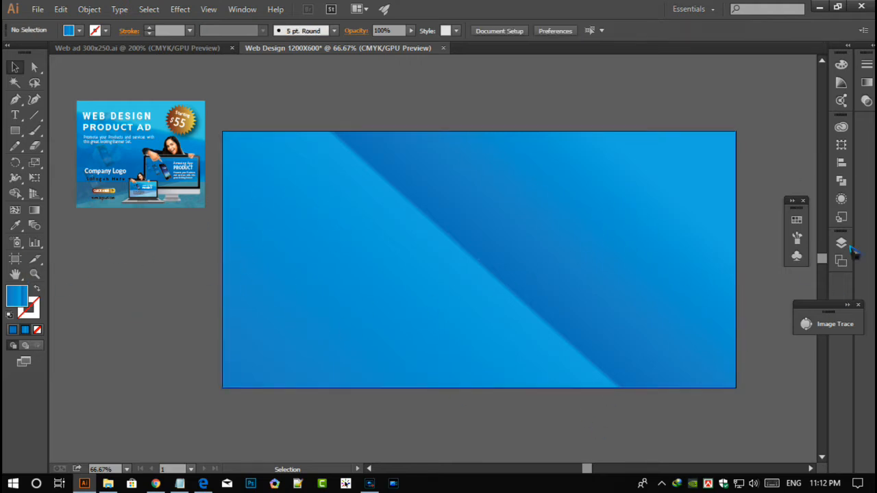
Step: Draw a hexagon with a 50 px radius and 6 sides in the empty area below the small reference ad
click(15, 130)
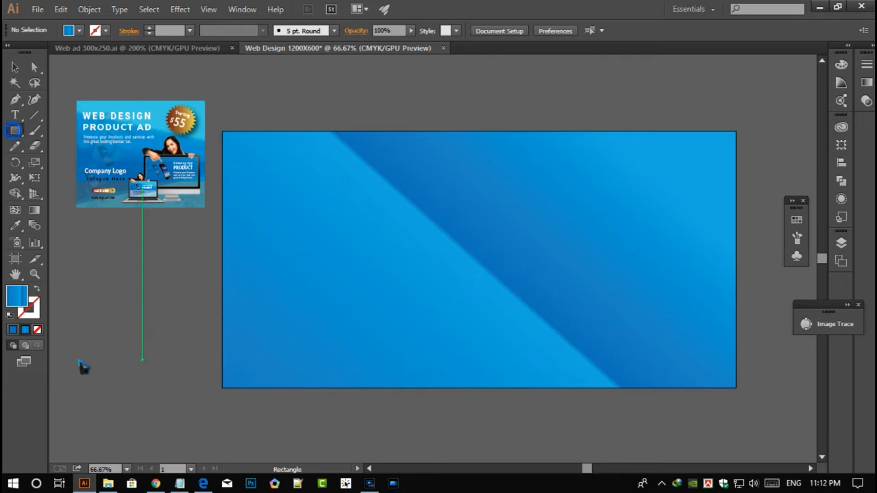
click(20, 133)
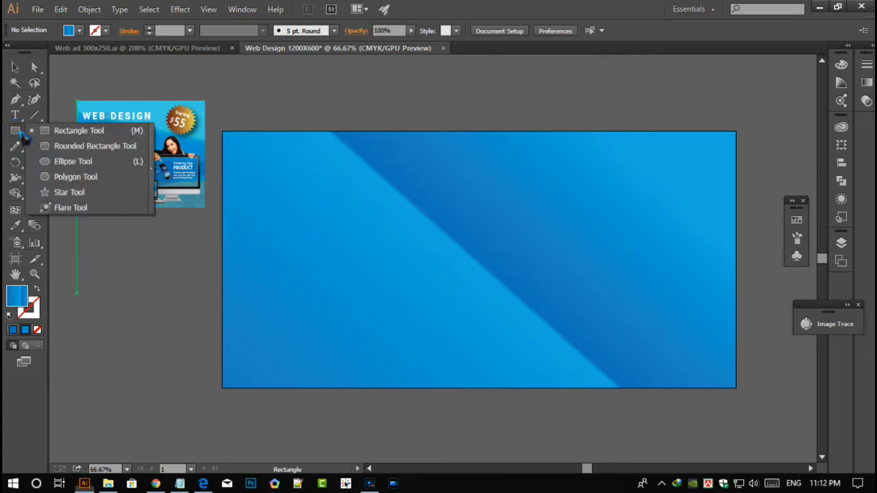
click(76, 178)
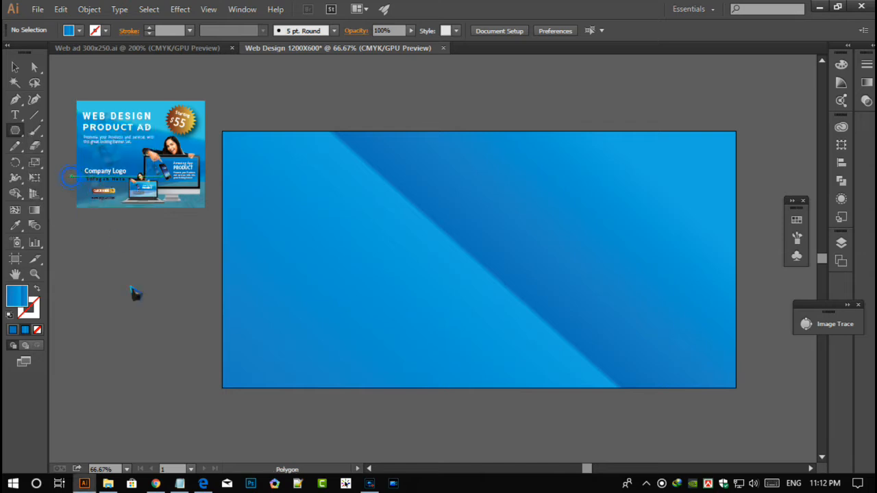
click(117, 319)
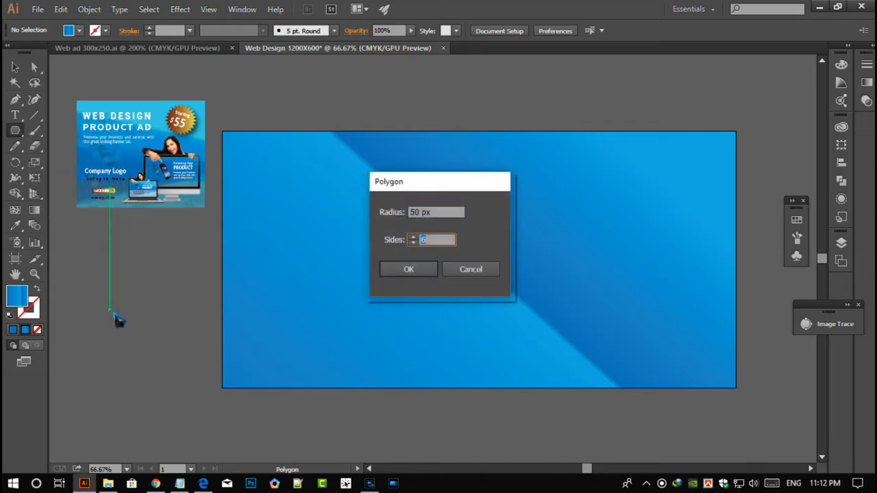
click(419, 273)
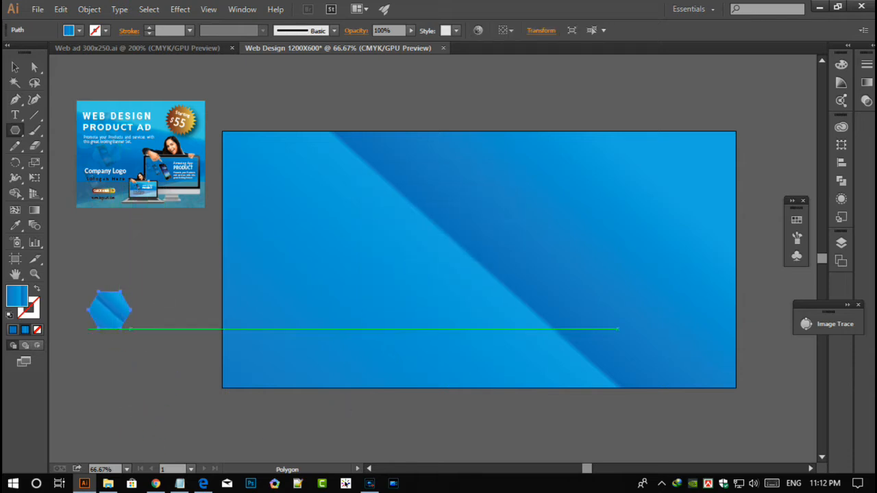
Step: Duplicate the hexagon slightly to the right so that the two shapes partly overlap
click(15, 68)
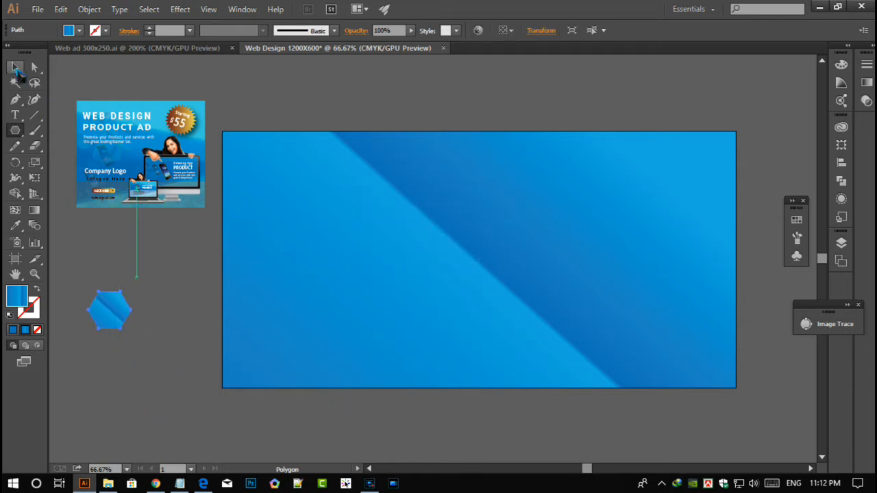
click(161, 359)
click(128, 326)
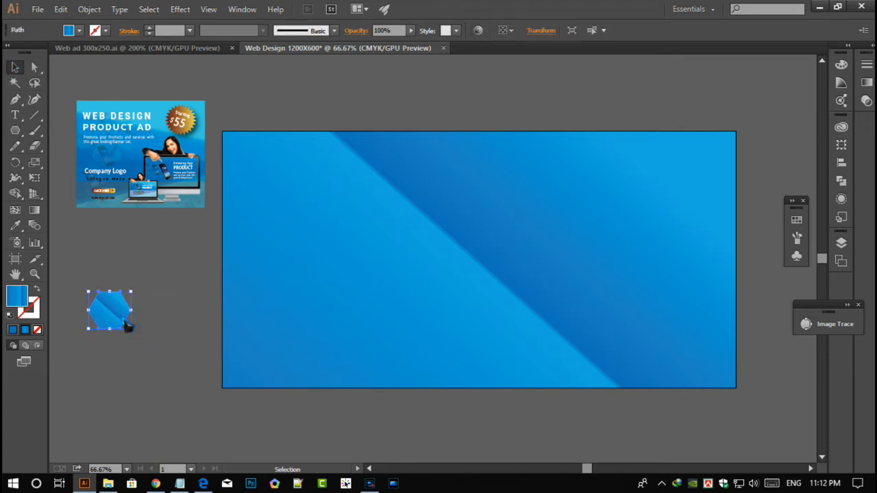
drag(128, 327, 152, 323)
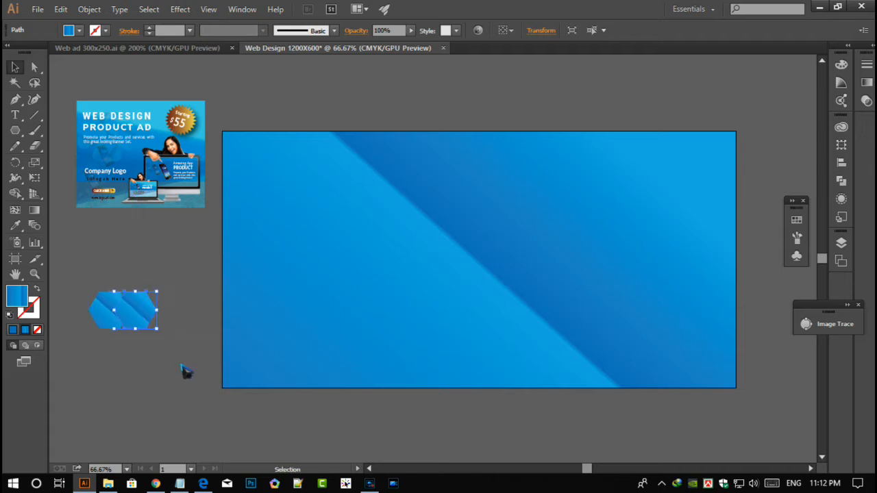
click(180, 366)
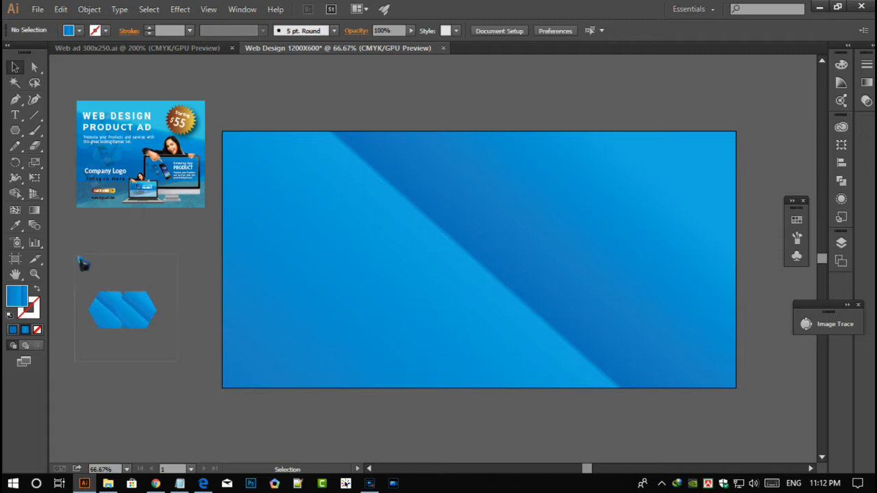
Step: Group the two overlapping hexagons and move the group onto the left part of the banner
drag(83, 265, 202, 379)
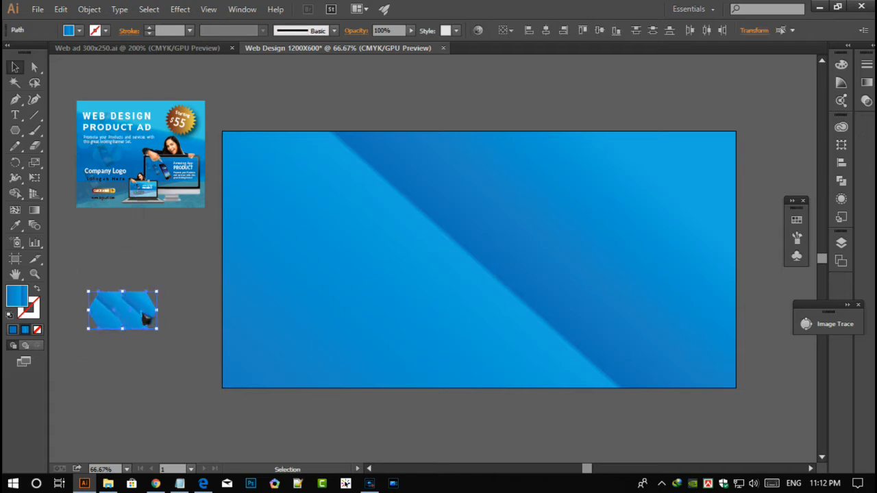
right_click(145, 318)
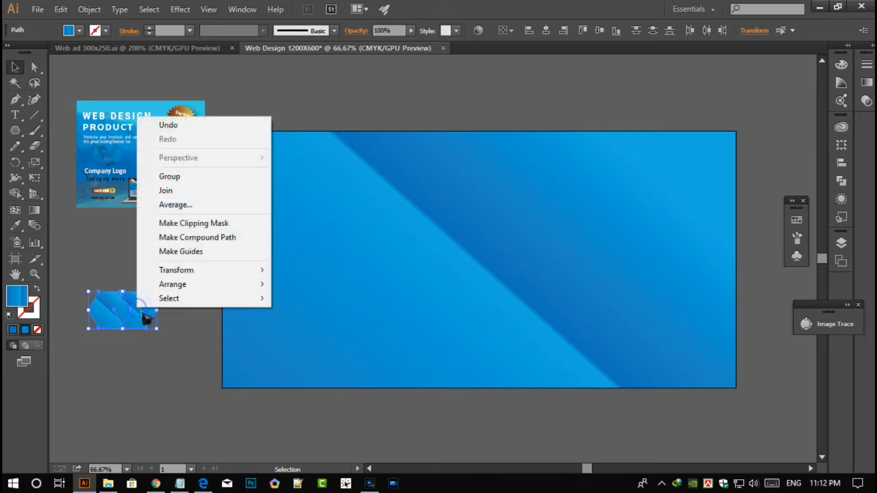
click(187, 179)
drag(150, 320, 336, 272)
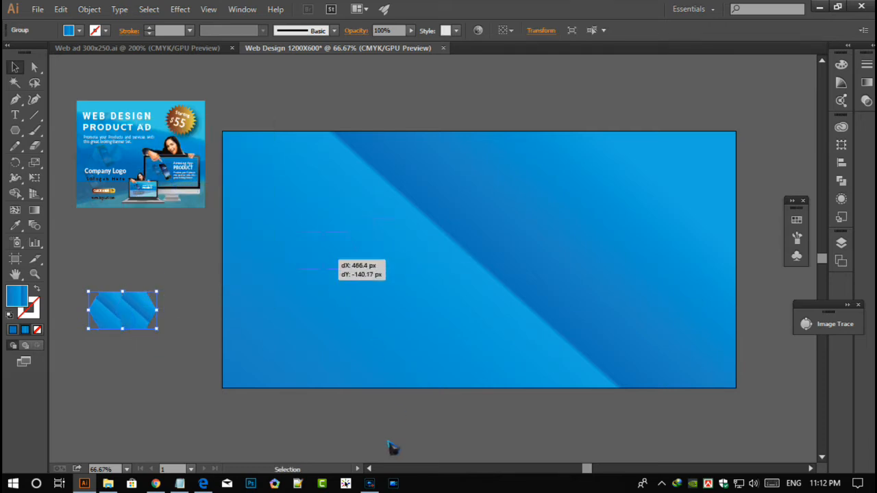
click(367, 430)
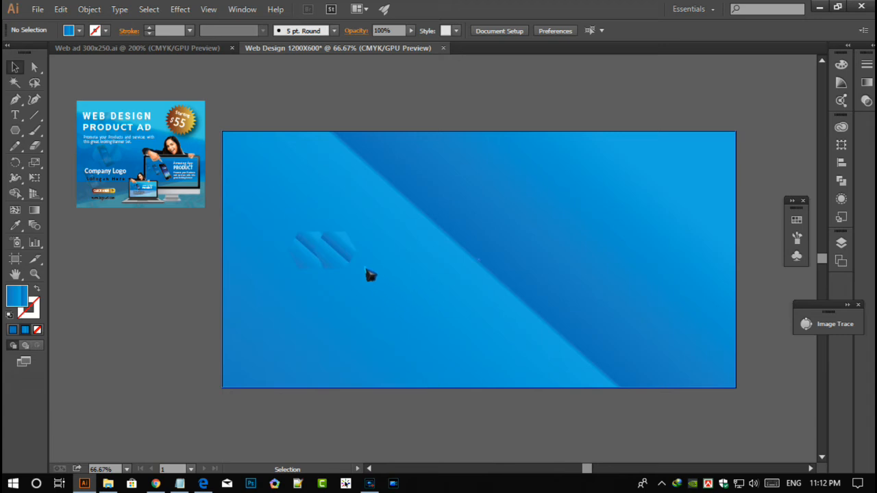
Step: Move the hexagon group up to the banner's top edge and set its opacity to 65%
drag(355, 269, 375, 161)
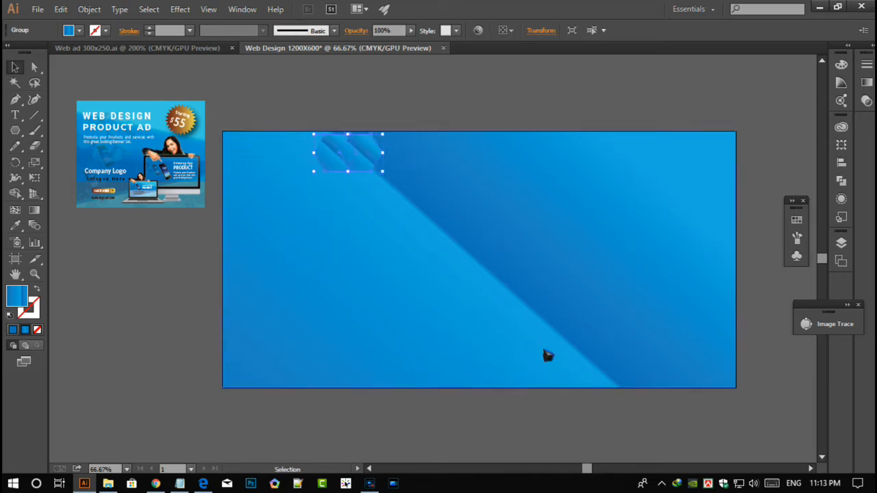
click(71, 438)
drag(372, 160, 373, 160)
click(544, 438)
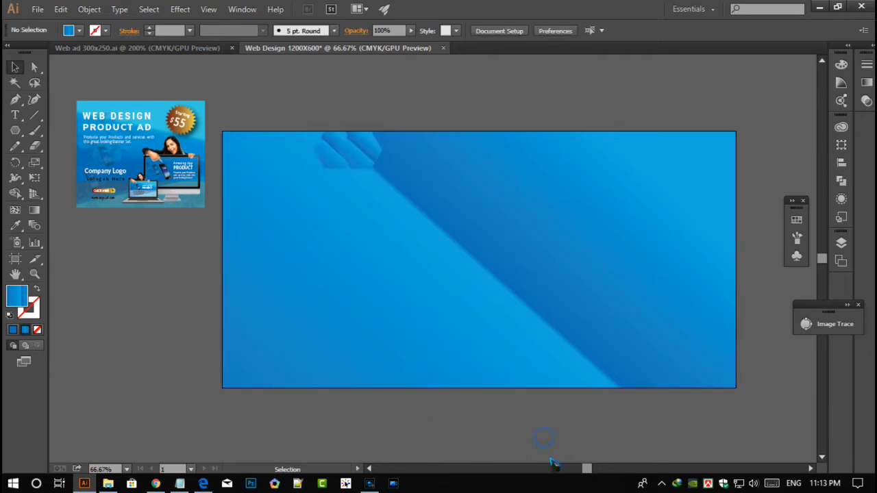
click(361, 166)
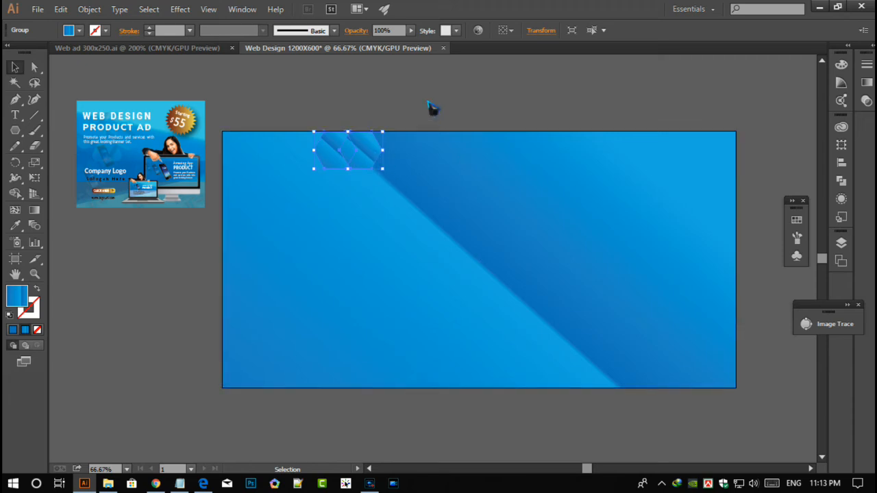
drag(419, 53, 405, 53)
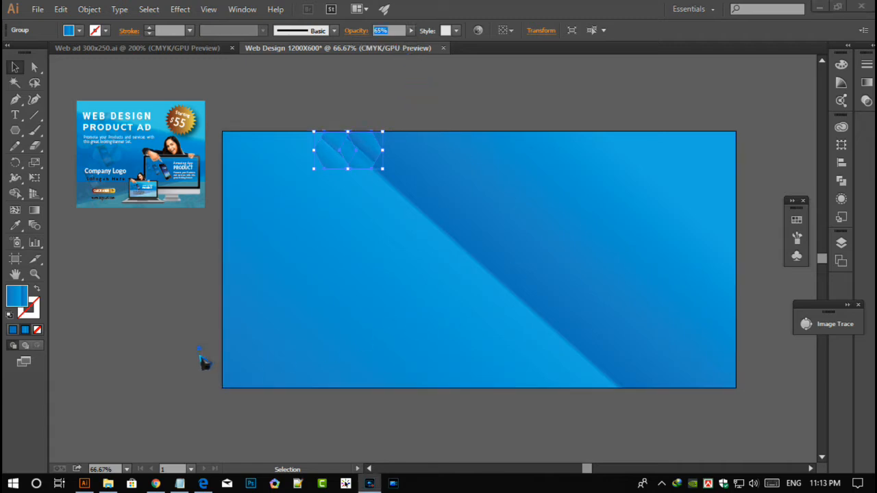
click(164, 304)
Step: Move the hexagon group down onto the dark blue diagonal edge, just above the banner's center
drag(354, 172, 339, 238)
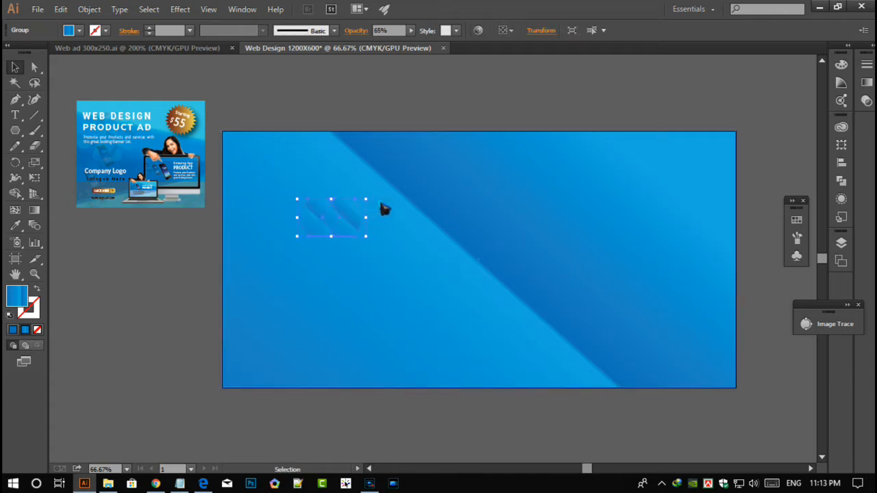
drag(380, 207, 299, 251)
drag(356, 240, 429, 226)
click(346, 435)
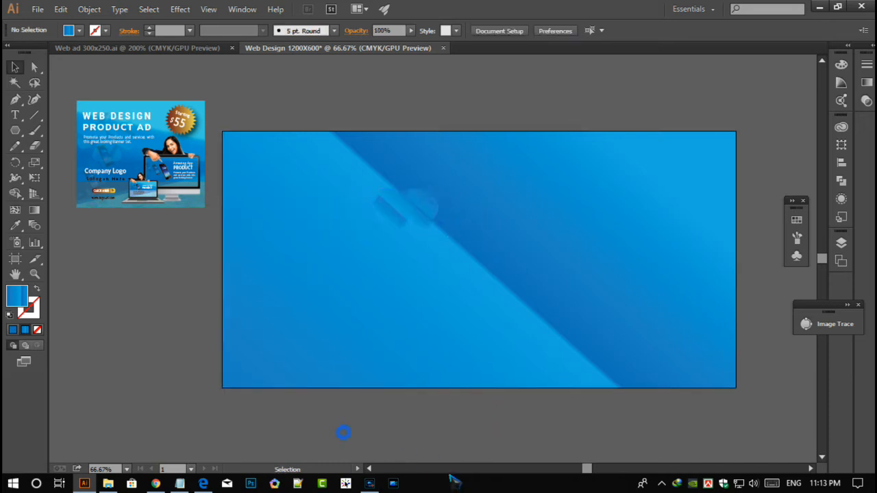
Step: Enlarge the hexagon group proportionally to about twice its size and move it slightly down and left across the diagonal edge
click(399, 221)
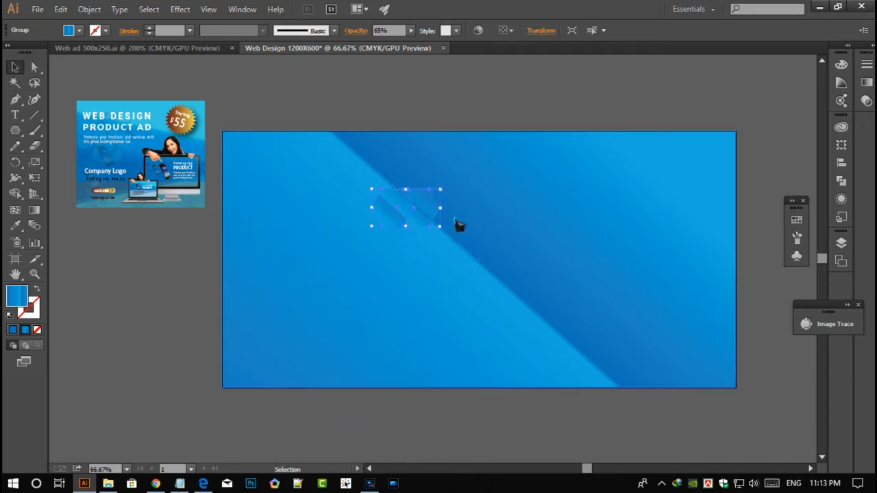
drag(445, 197, 510, 153)
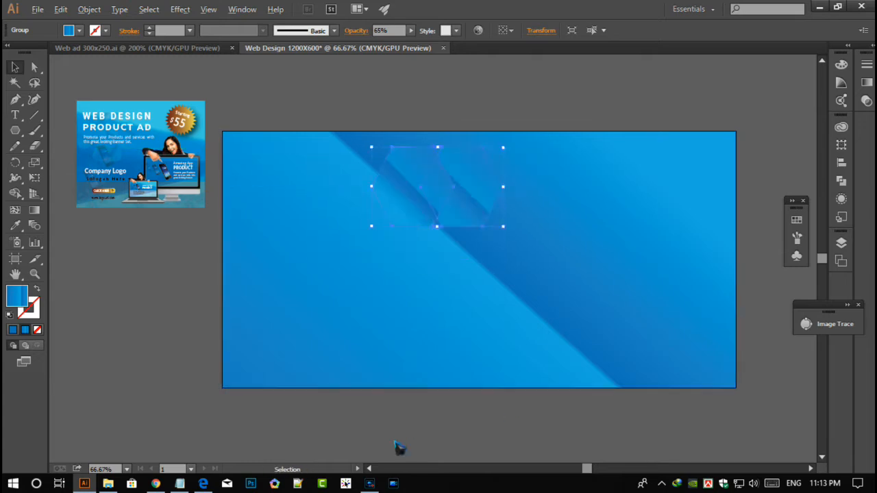
click(159, 365)
drag(486, 200, 438, 227)
click(520, 436)
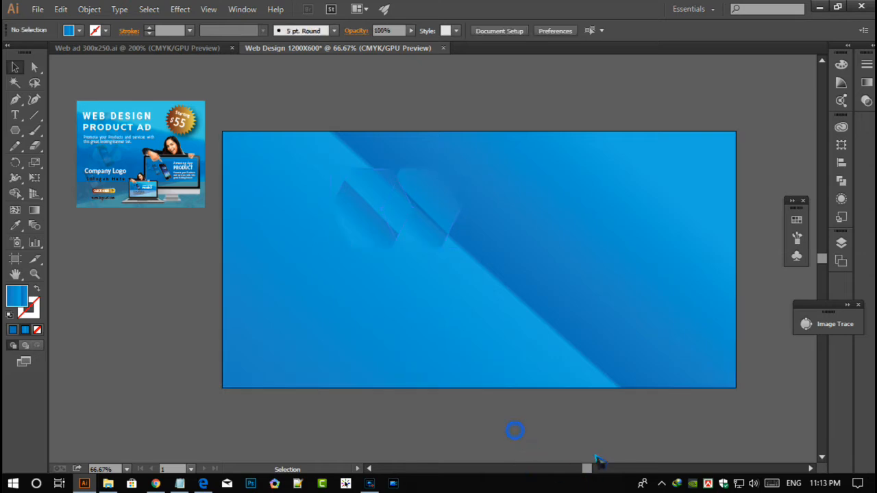
Step: Duplicate the hexagon group below the original, across the banner's center, onto its right part and below that right copy
click(442, 235)
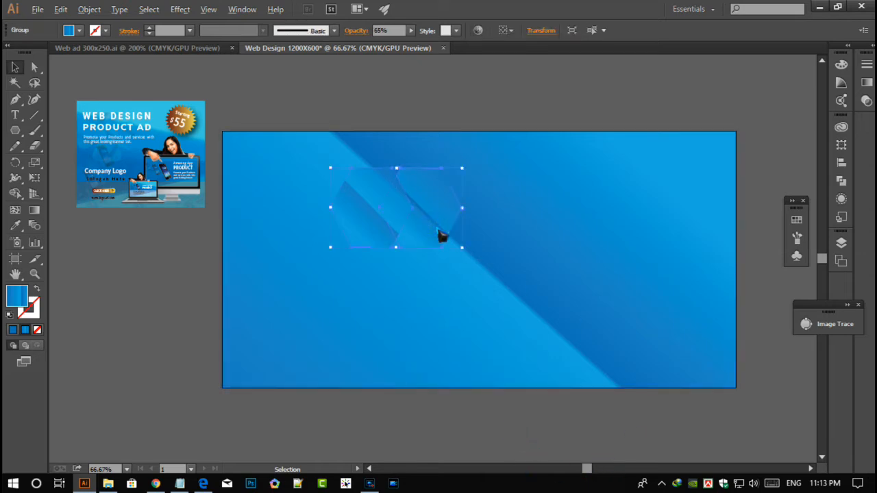
drag(442, 235, 681, 273)
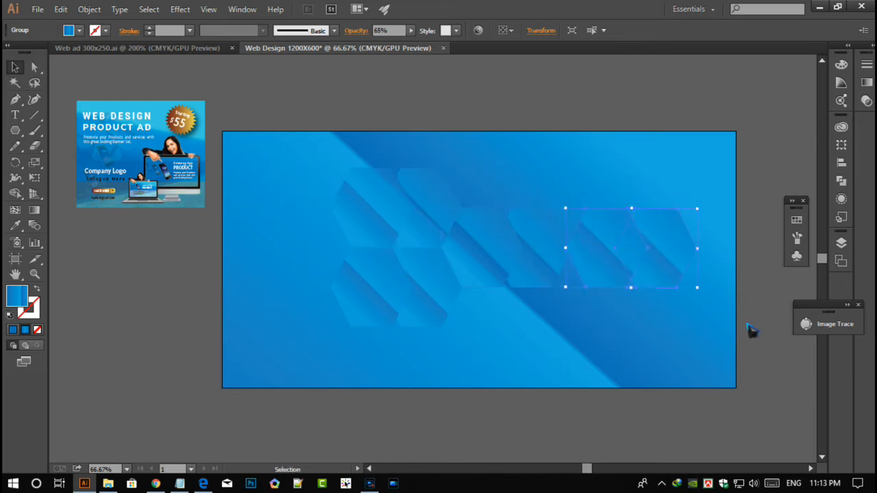
click(528, 441)
drag(665, 263, 672, 339)
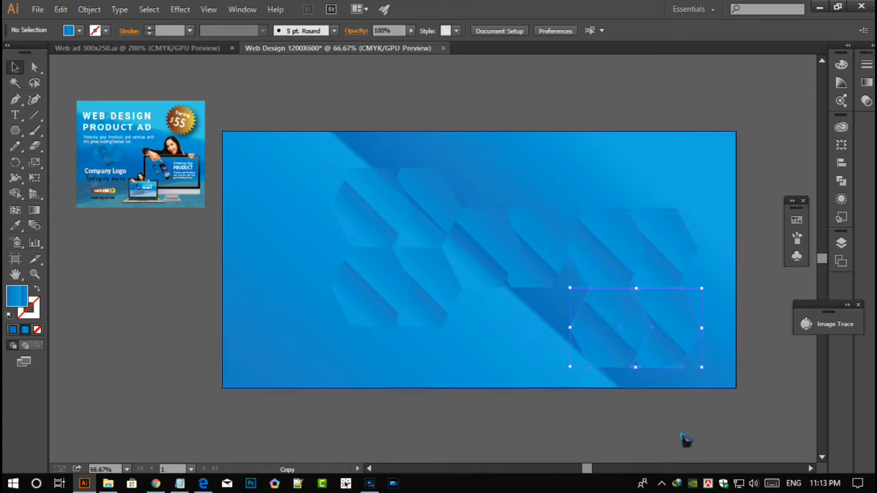
click(687, 439)
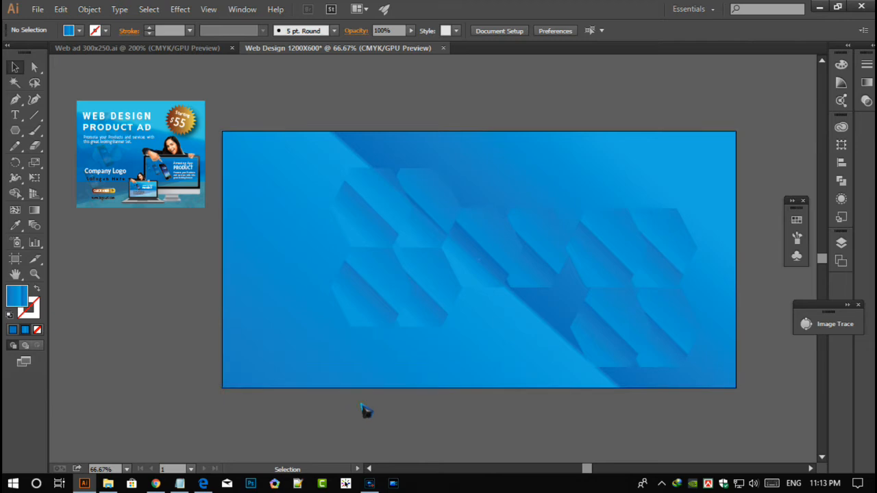
Step: Place another copy of the hexagon group at the banner's left edge, beside the two stacked groups
click(405, 318)
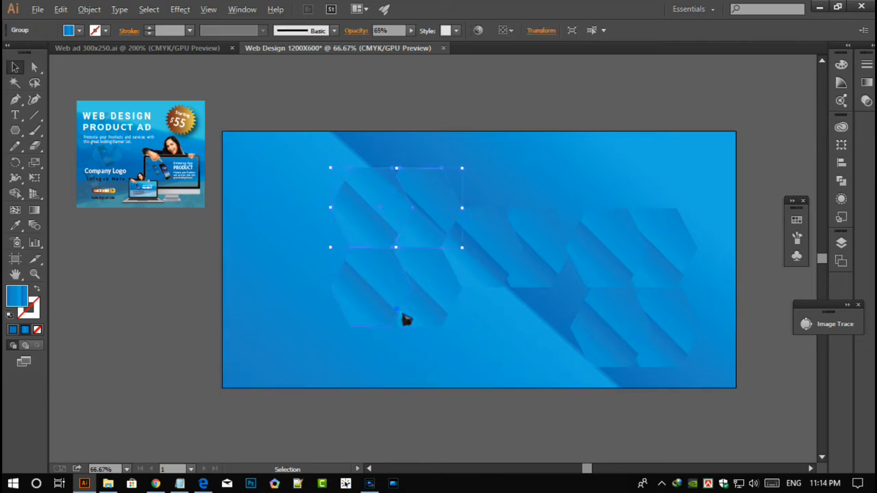
drag(404, 319, 185, 223)
click(610, 412)
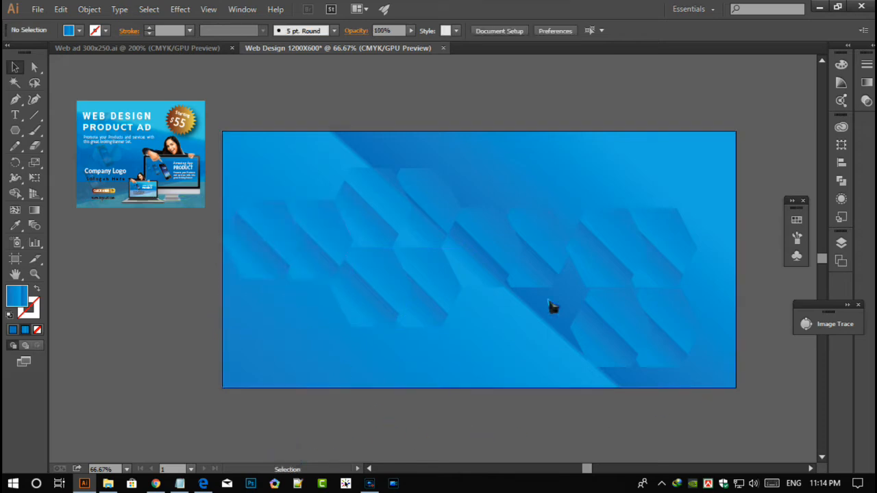
Step: Shift the right hexagon group slightly left against the central one and place a copy above it at the banner's top edge
click(506, 254)
drag(631, 262, 743, 262)
click(554, 430)
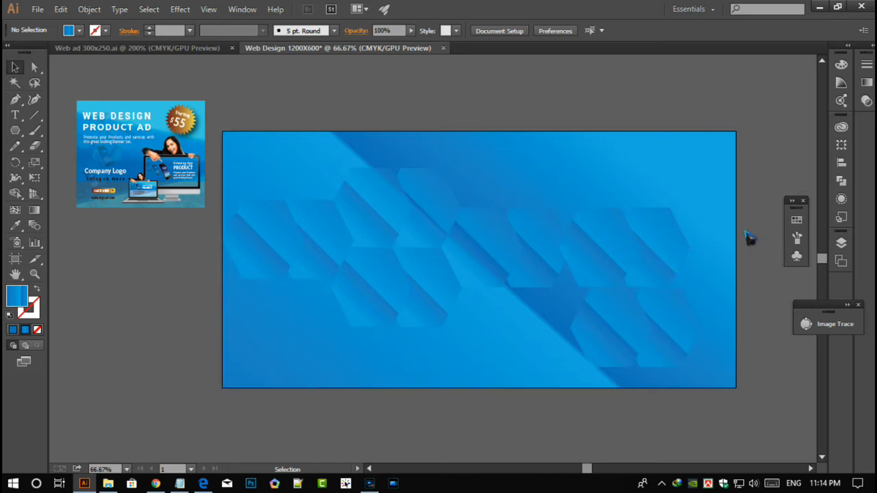
click(622, 237)
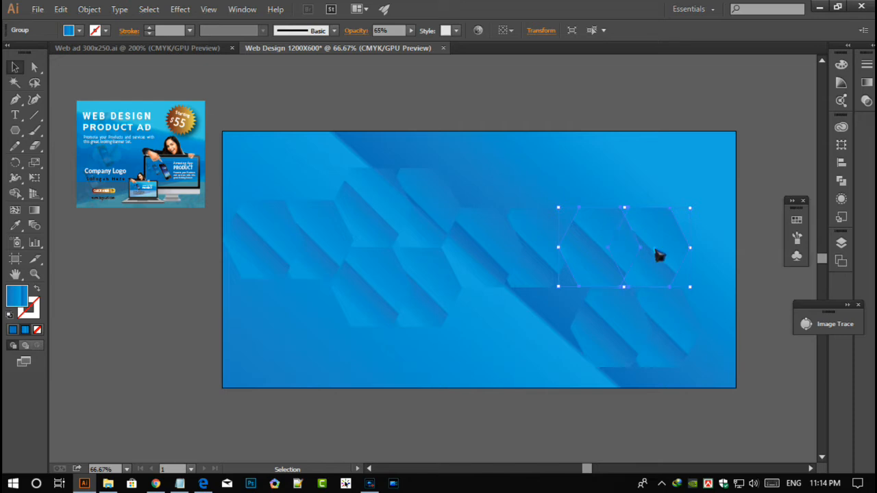
drag(658, 254, 660, 178)
click(529, 437)
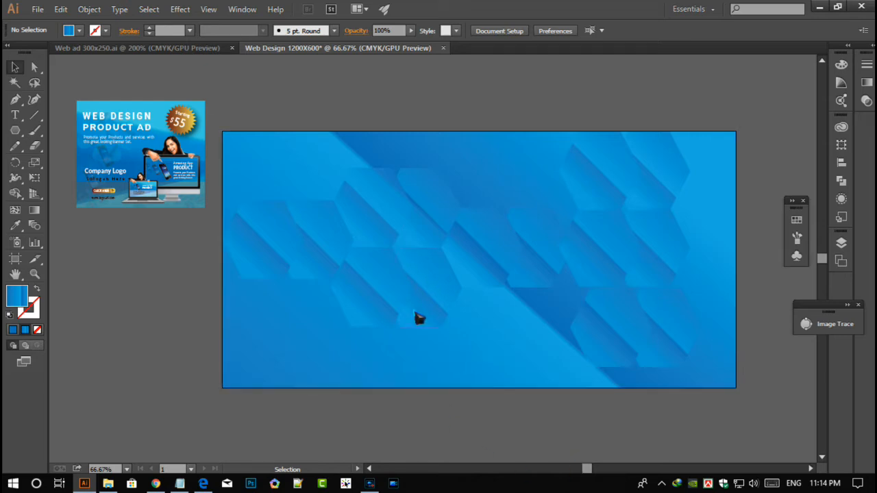
Step: Rearrange and duplicate the left-center hexagon groups into a three-row column running from the banner's top edge to near its bottom
drag(424, 316, 426, 356)
drag(421, 238, 413, 191)
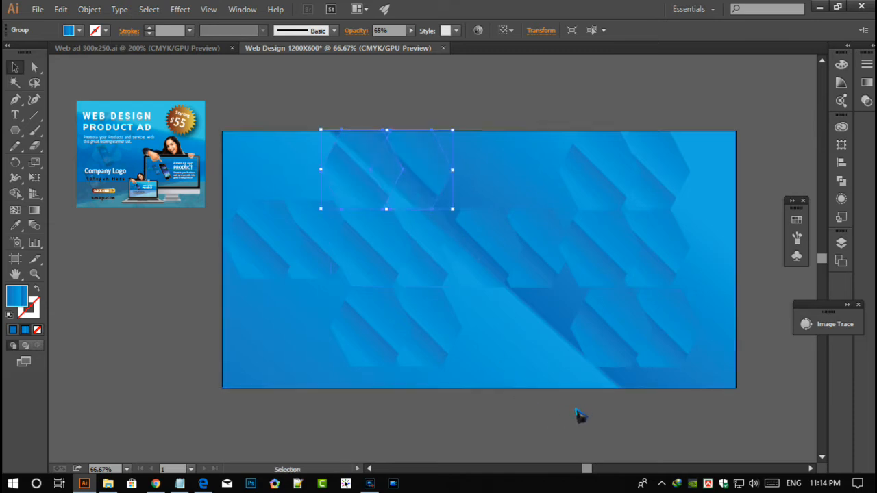
drag(434, 336, 438, 349)
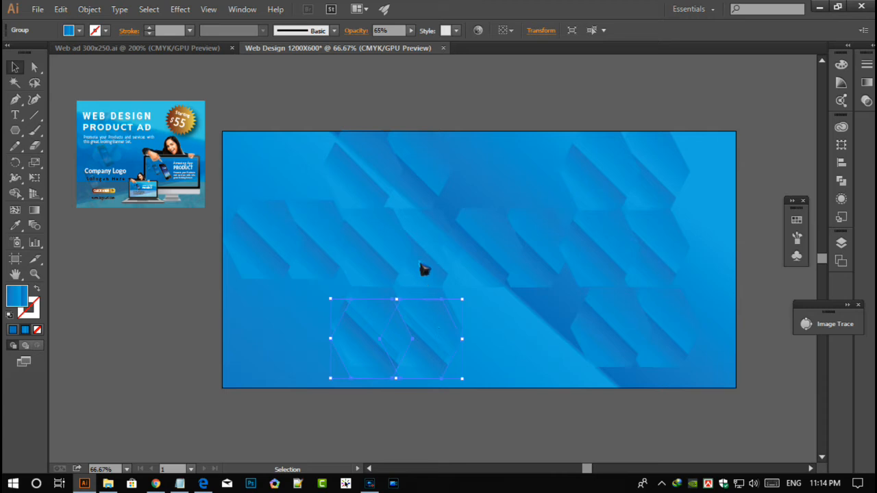
drag(424, 271, 409, 187)
click(522, 425)
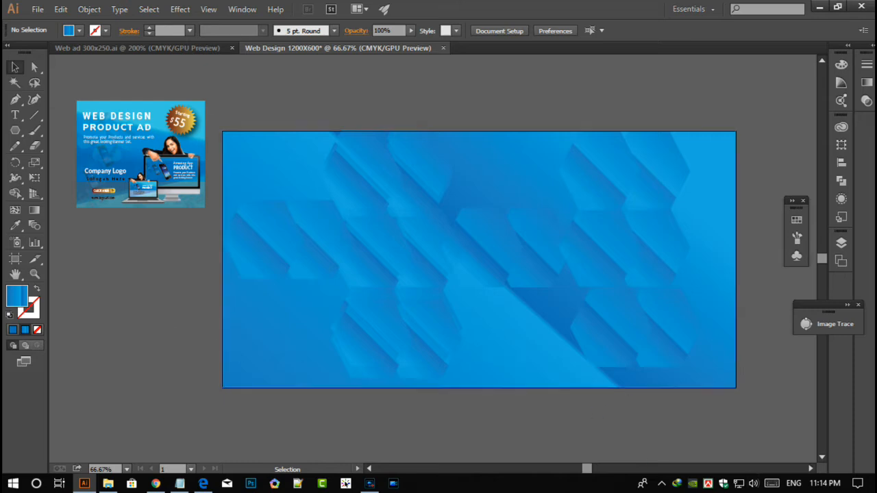
Step: Lower the far-left hexagon group to line up with the middle row and shift the lower-right group slightly left
click(623, 256)
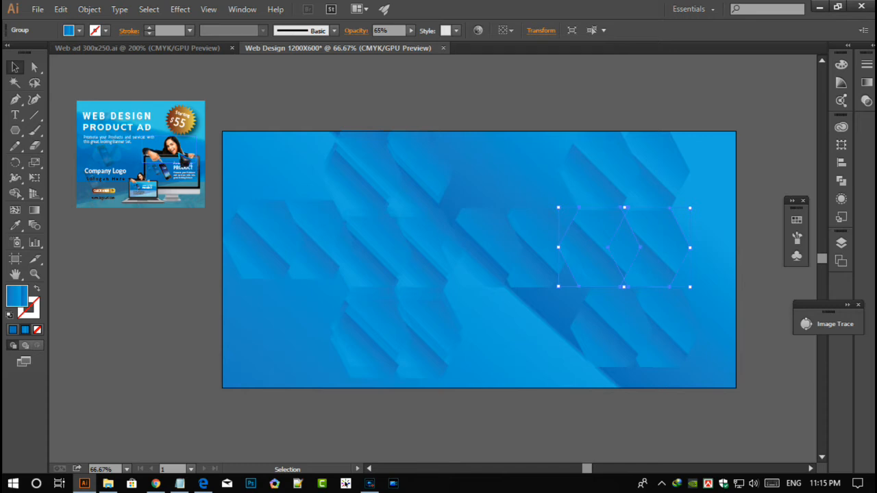
click(191, 298)
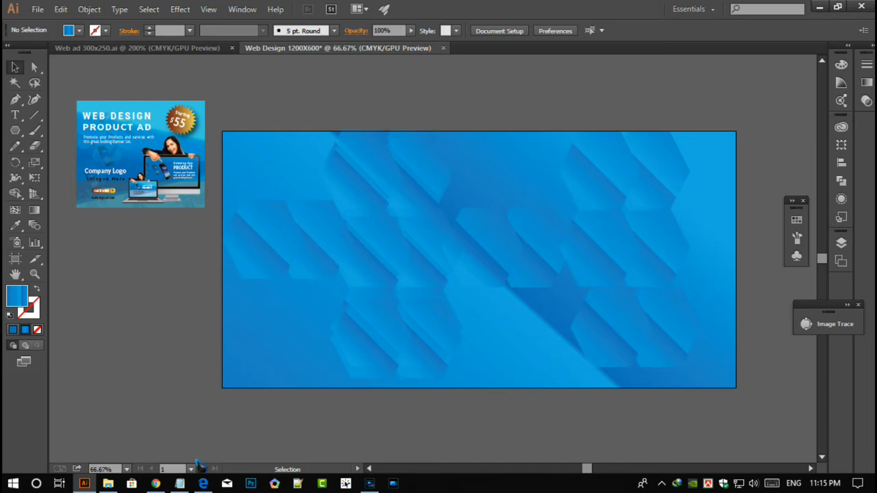
mouse_move(155, 485)
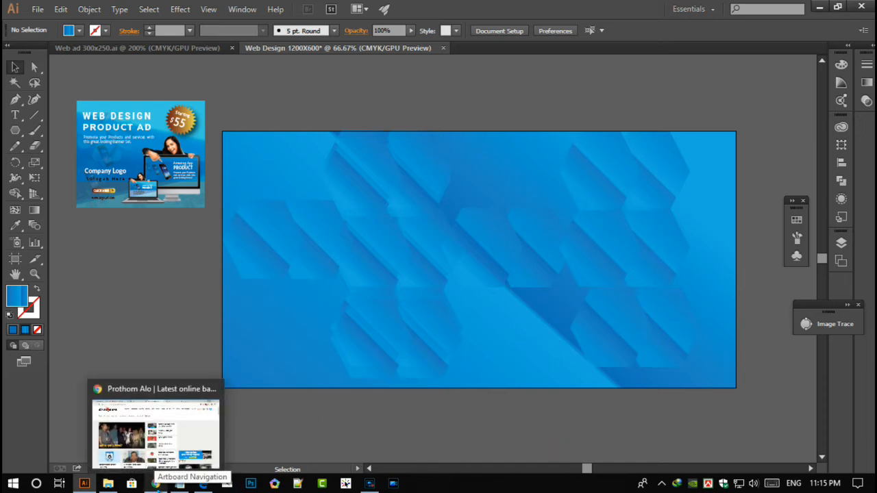
click(174, 291)
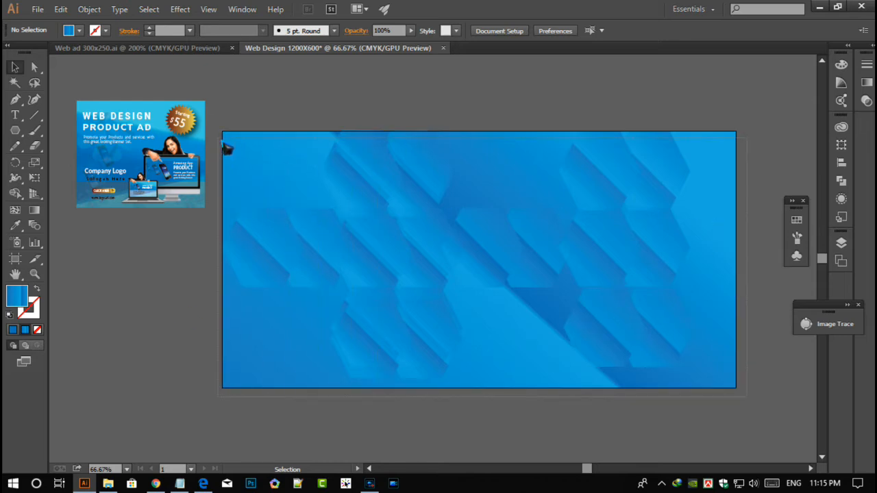
Step: Group the background with all hexagons and try moving the group up and back over the artboard
key(ctrl+a)
right_click(447, 260)
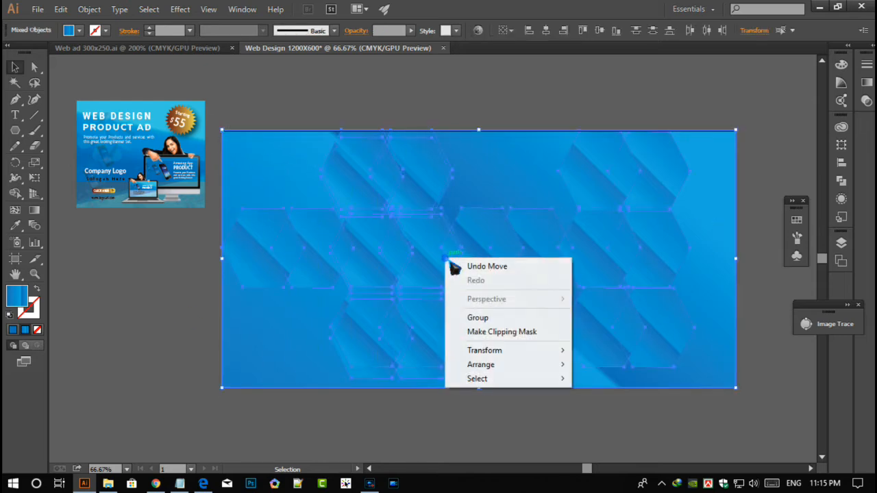
click(500, 321)
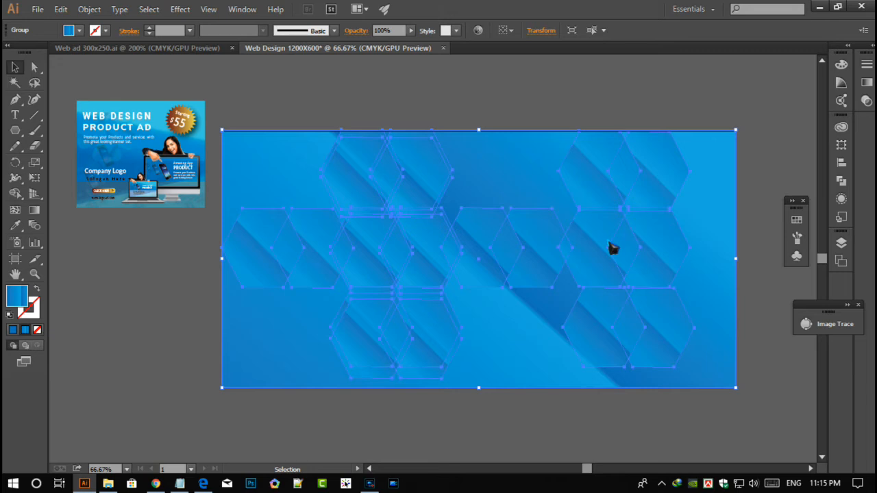
drag(617, 197, 628, 35)
drag(618, 126, 509, 267)
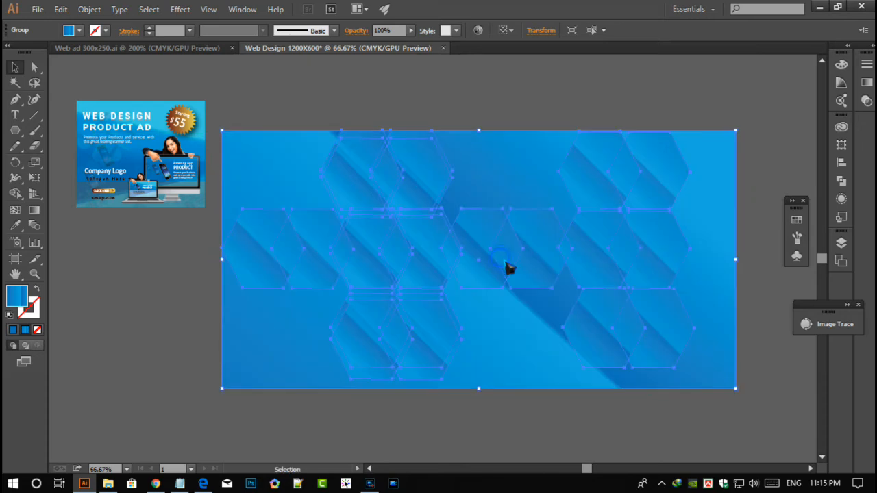
Step: Ungroup the banner background and hexagons, and clear the selection
right_click(506, 264)
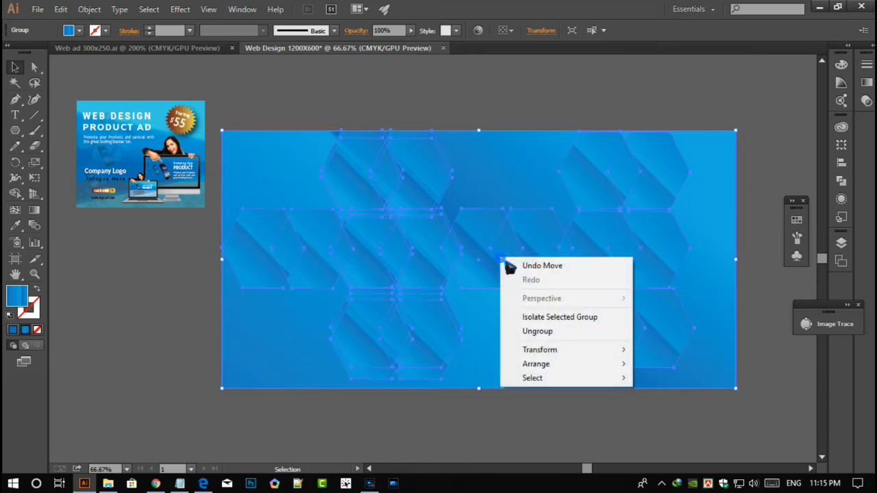
click(537, 331)
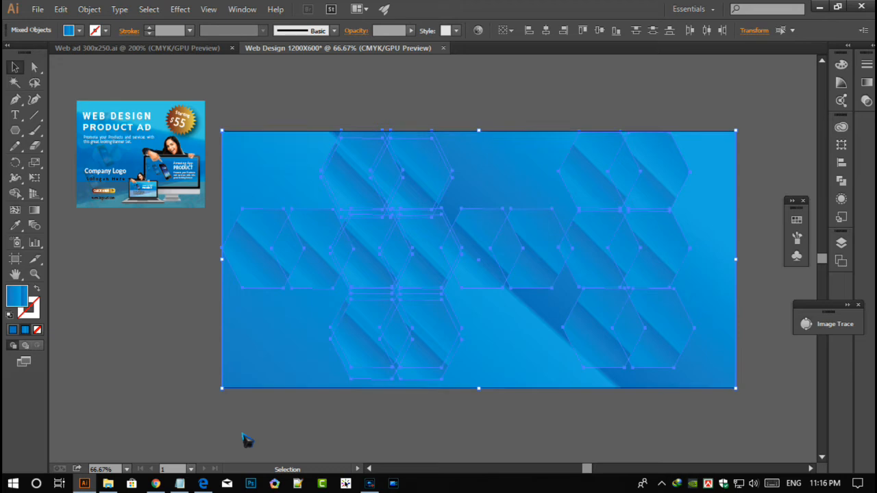
click(178, 408)
Step: Reposition the central hexagon group slightly higher between the left and right hexagon columns
click(529, 262)
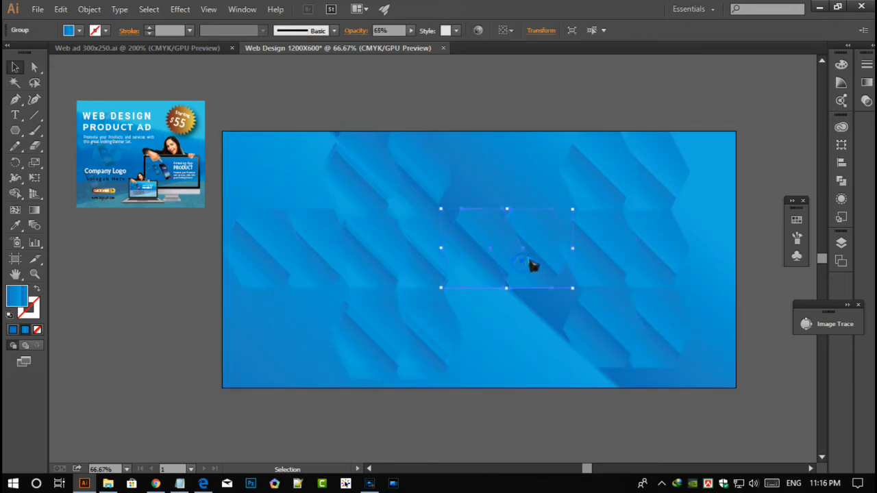
drag(534, 258, 537, 294)
key(a)
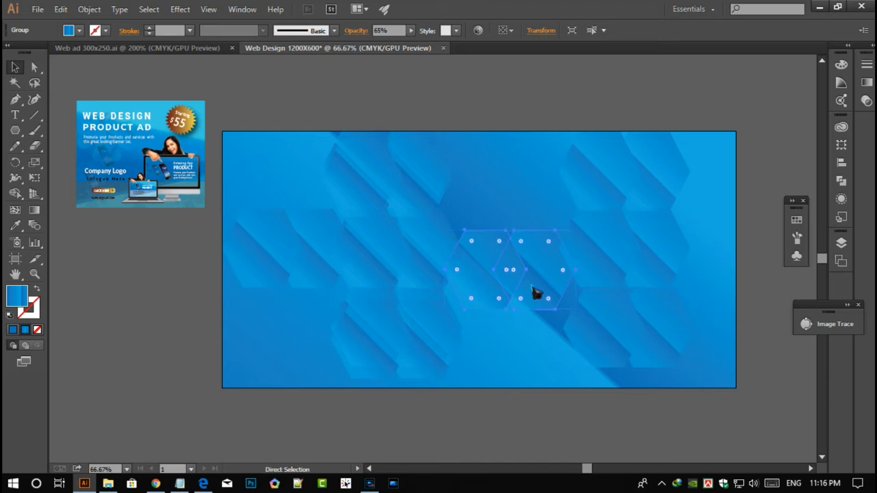
key(ctrl+s)
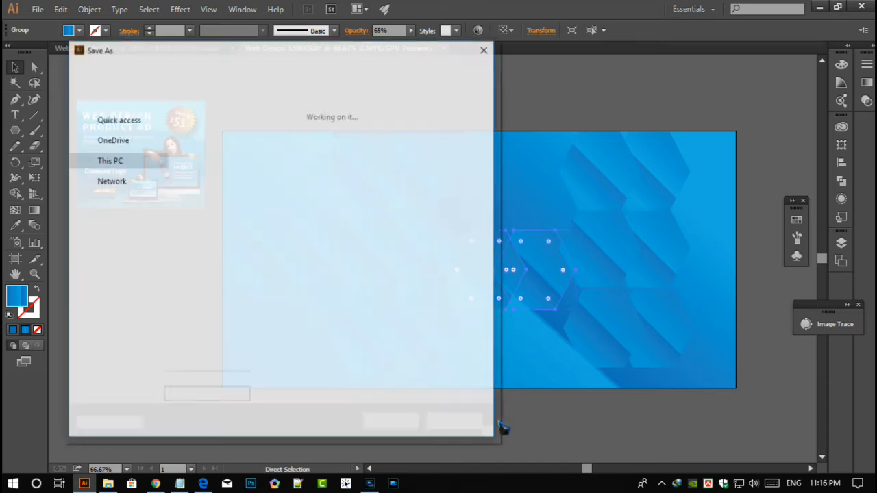
click(487, 52)
key(ctrl+z)
Step: Save the banner as Web Design 1200X600 in Adobe Illustrator (*.AI) format with the Illustrator CC version in the web design banner folder
drag(234, 103, 751, 405)
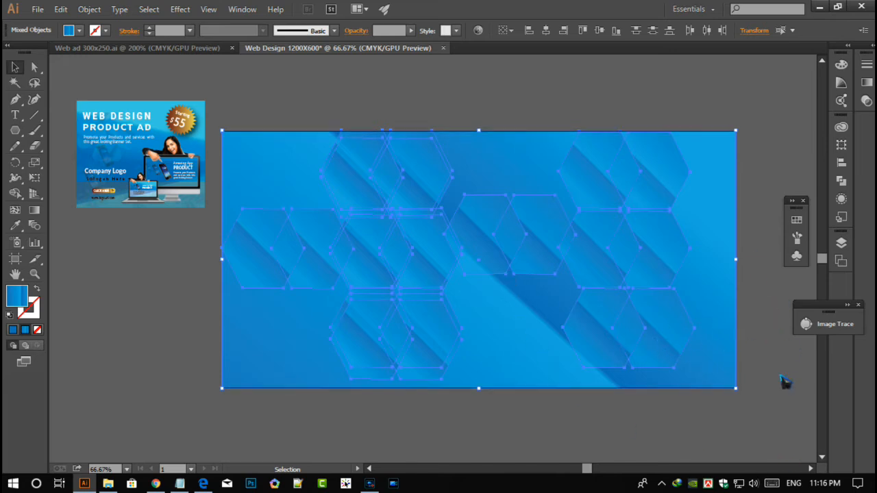
click(40, 10)
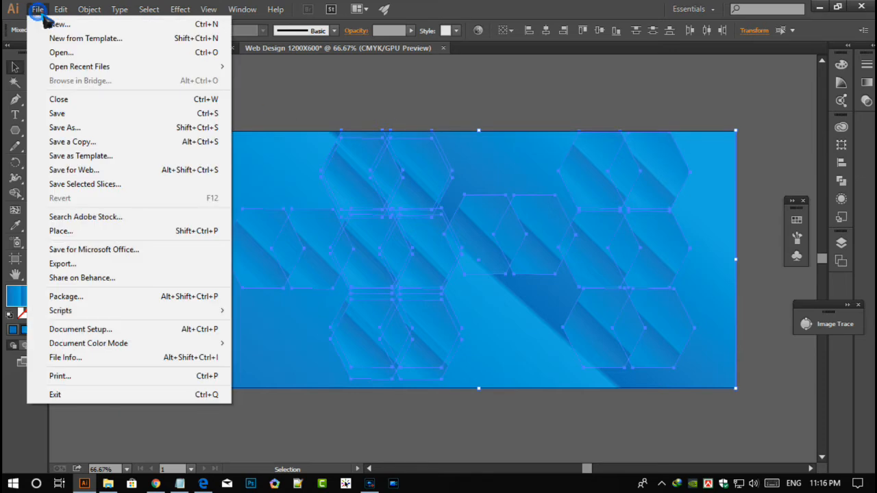
click(72, 129)
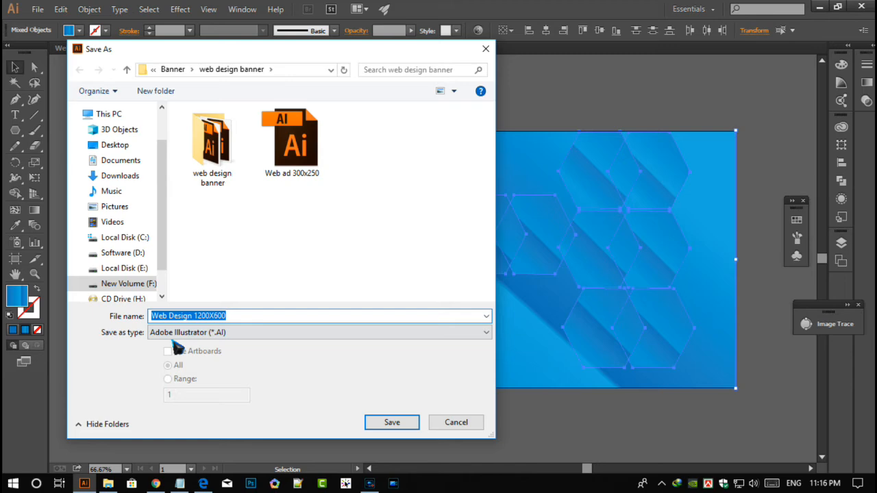
click(398, 424)
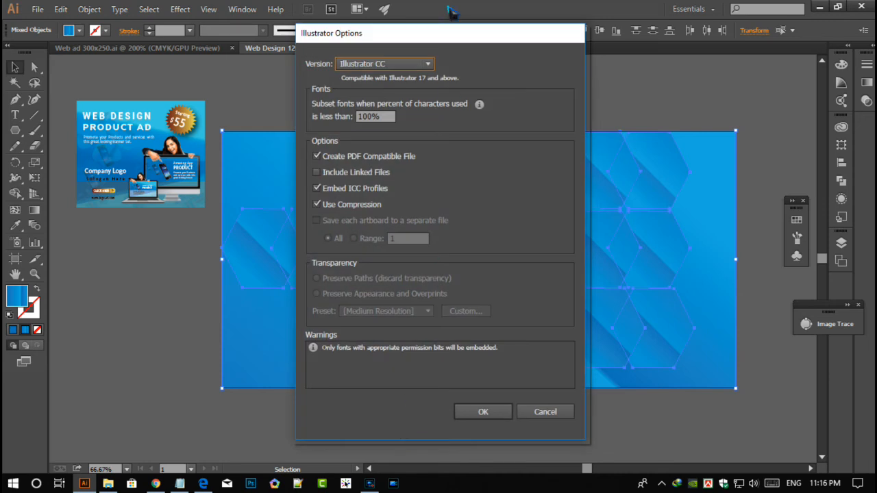
click(499, 416)
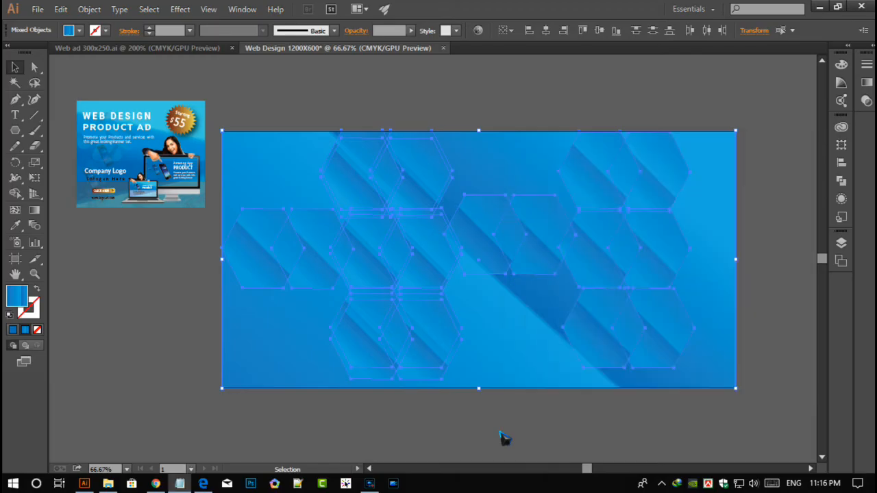
click(637, 389)
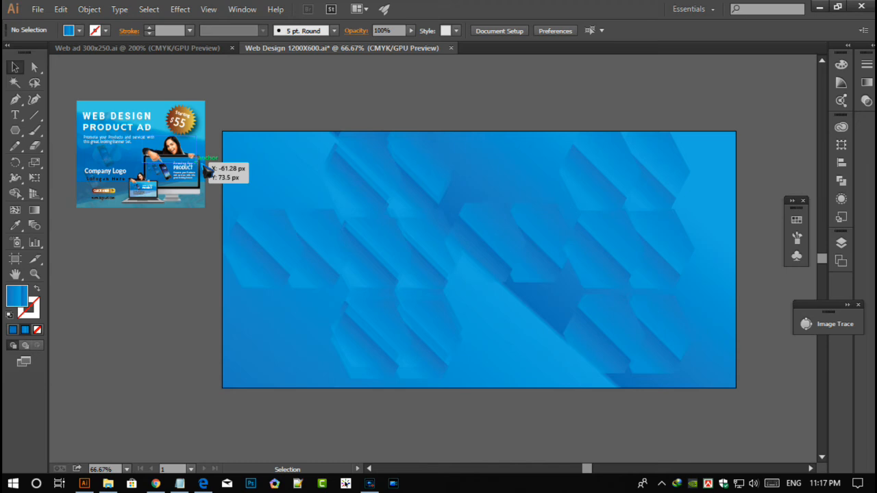
Step: Switch to File Explorer and view the sample image web design banner 1200X600-01 as a layout reference, closing it when done
click(204, 166)
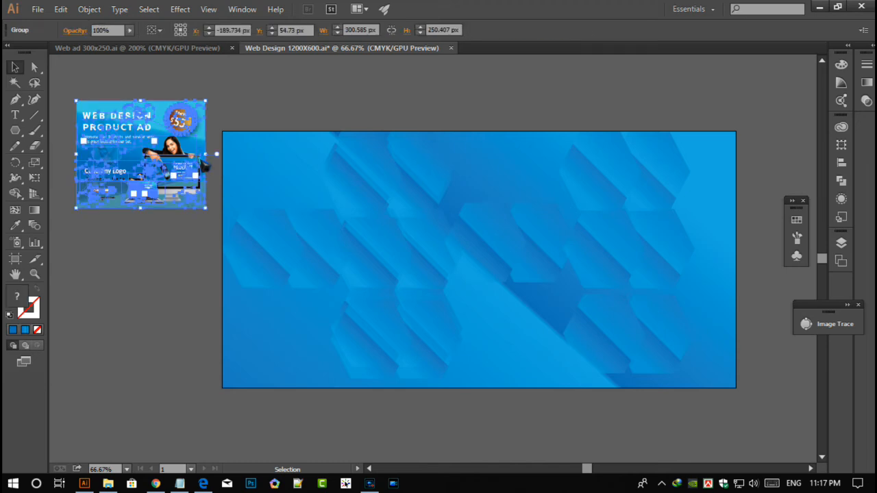
mouse_move(109, 486)
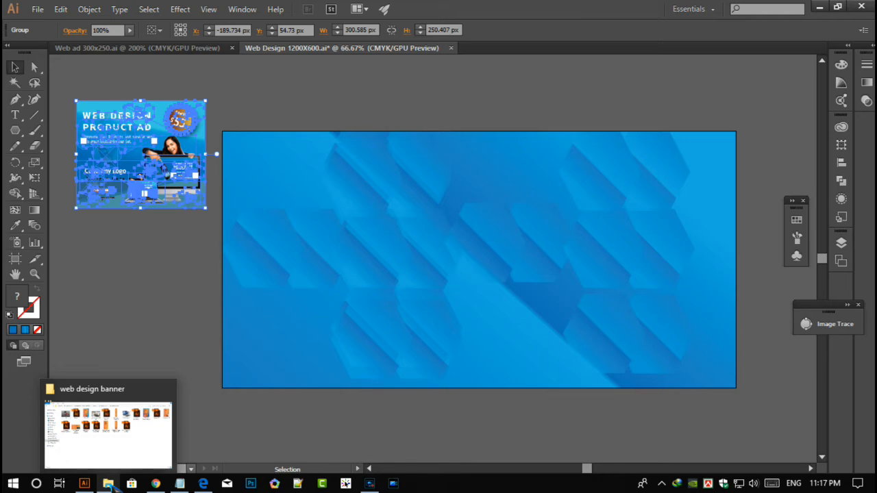
click(113, 485)
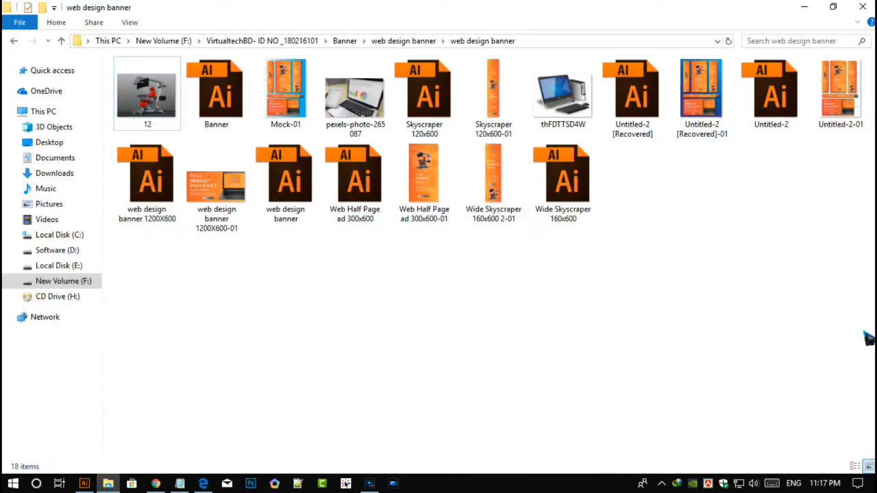
key(Return)
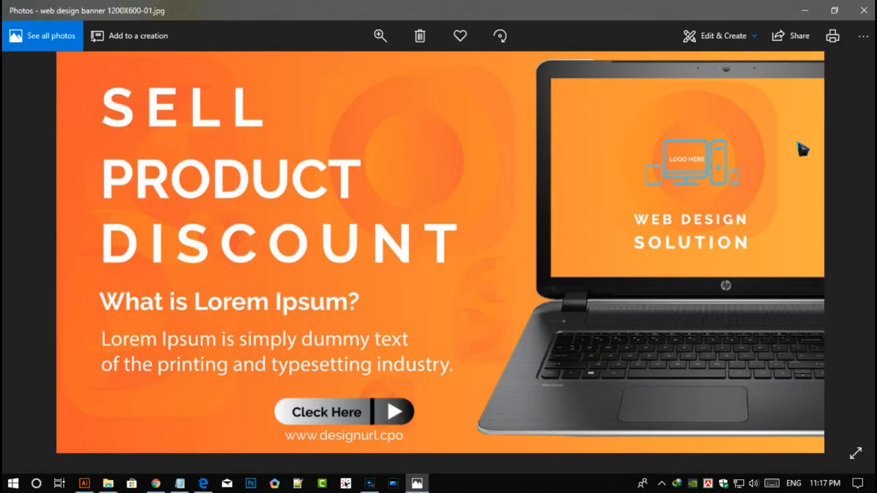
click(863, 11)
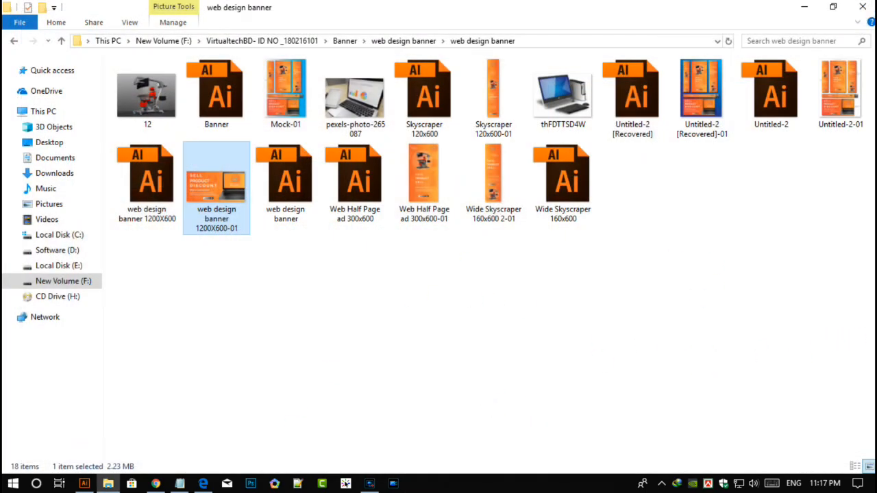
Step: Browse to the Computer png photo folder on New Volume (F:) and place the computer_pc_PNG17485 monitor image in the Illustrator banner
click(14, 41)
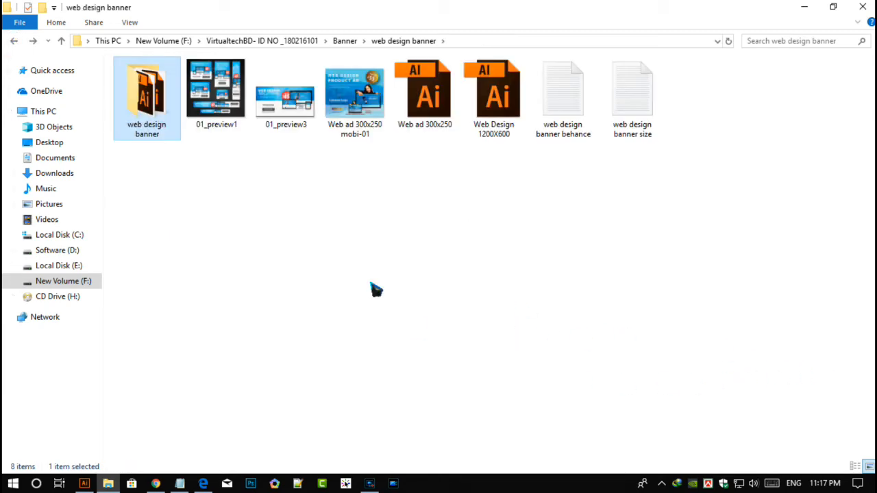
click(453, 204)
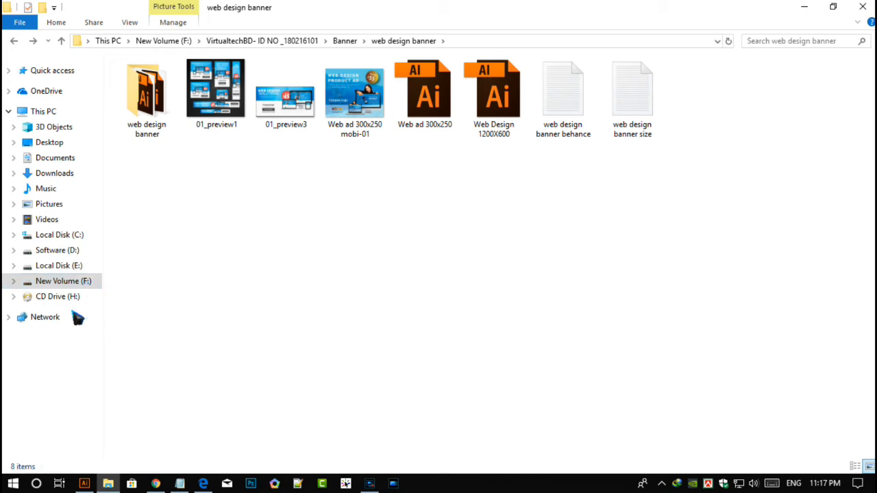
key(super+e)
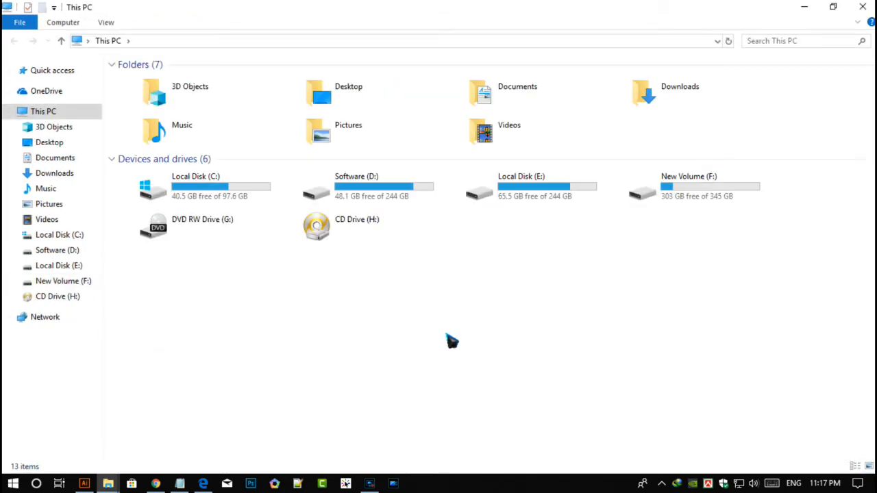
double_click(709, 188)
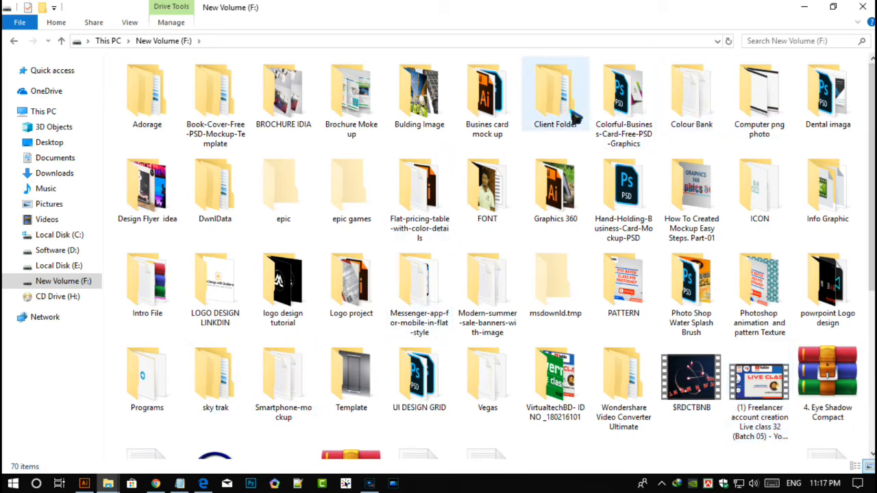
double_click(780, 122)
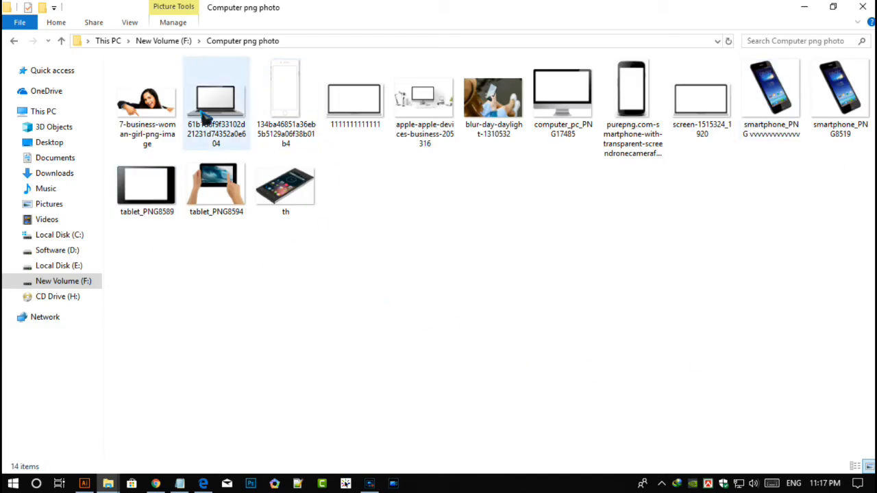
double_click(568, 100)
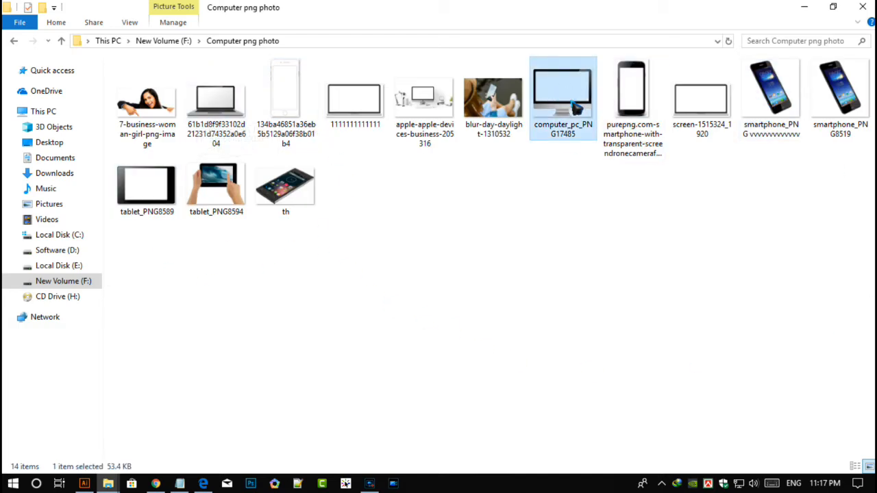
drag(577, 105, 463, 166)
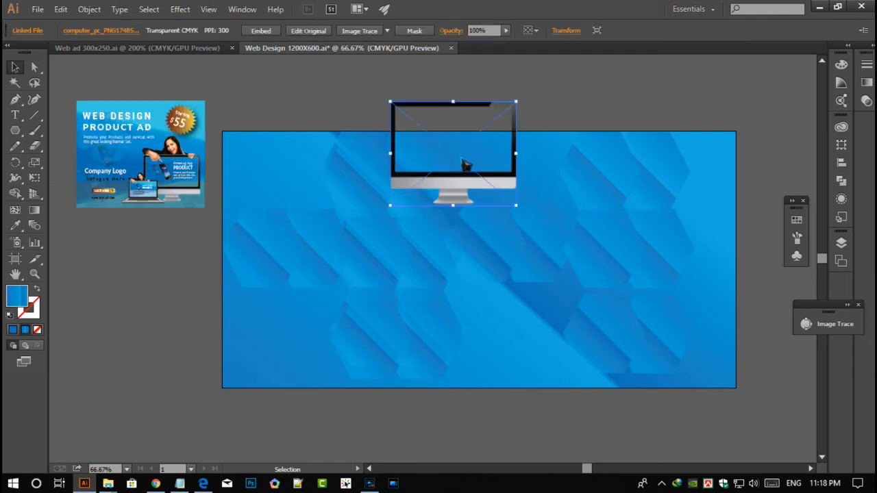
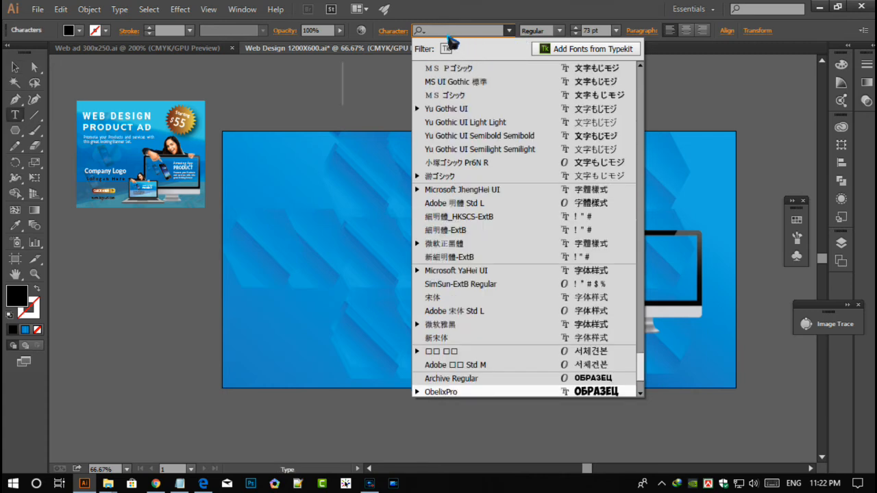
Step: Add the headline text WEB DESIGN above the banner in Open Sans Bold, 73 pt
text(open)
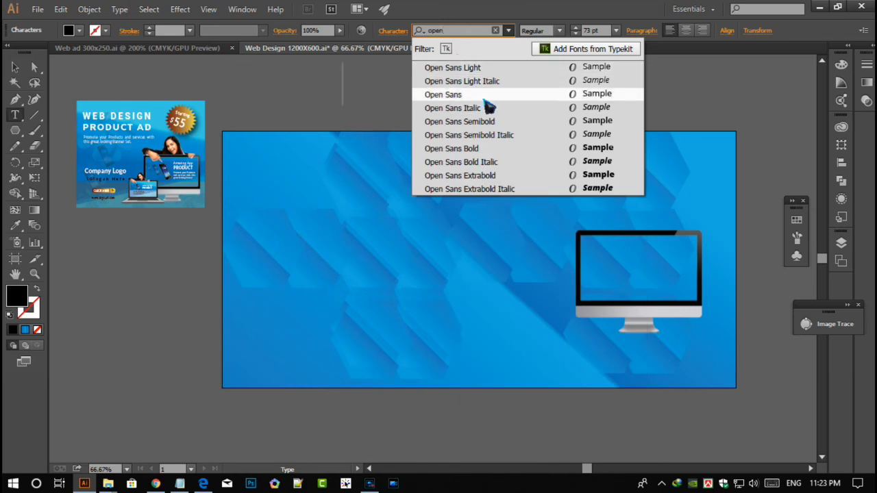
click(479, 152)
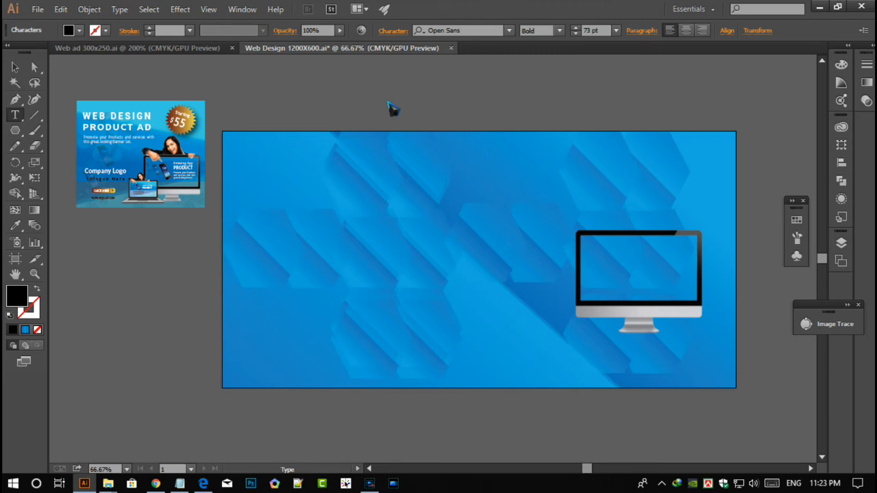
click(390, 107)
text(We)
key(BackSpace)
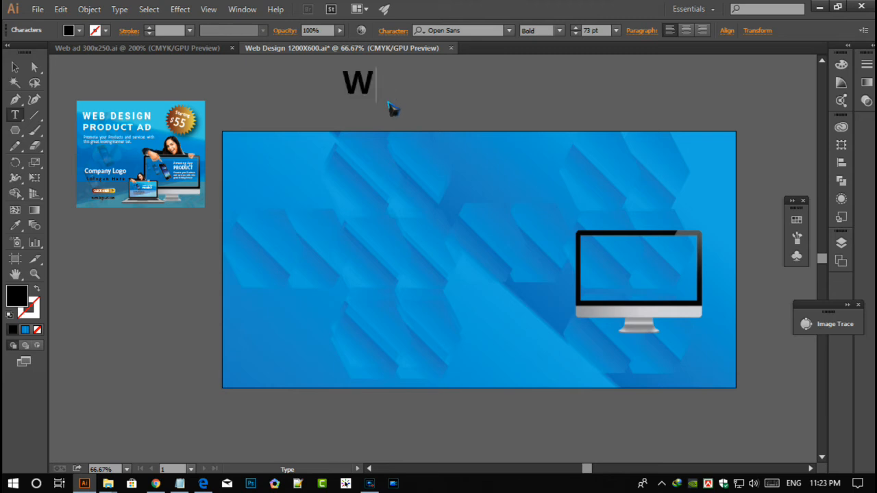
text(EB DESIG)
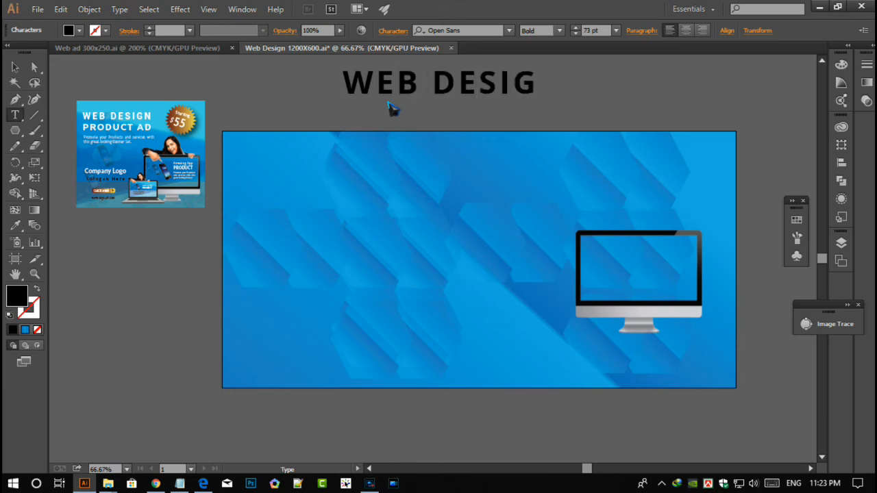
text(N)
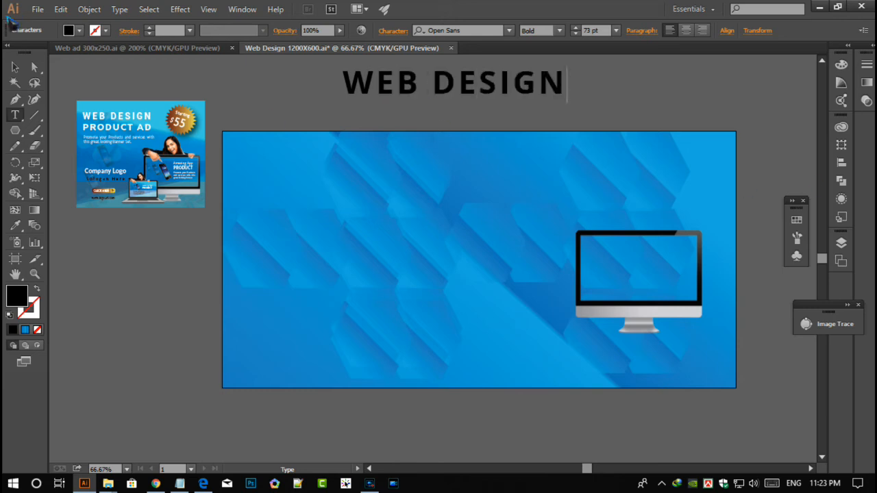
Step: Move the WEB DESIGN headline onto the upper-left part of the banner and fill it with white
click(15, 66)
drag(444, 102, 350, 204)
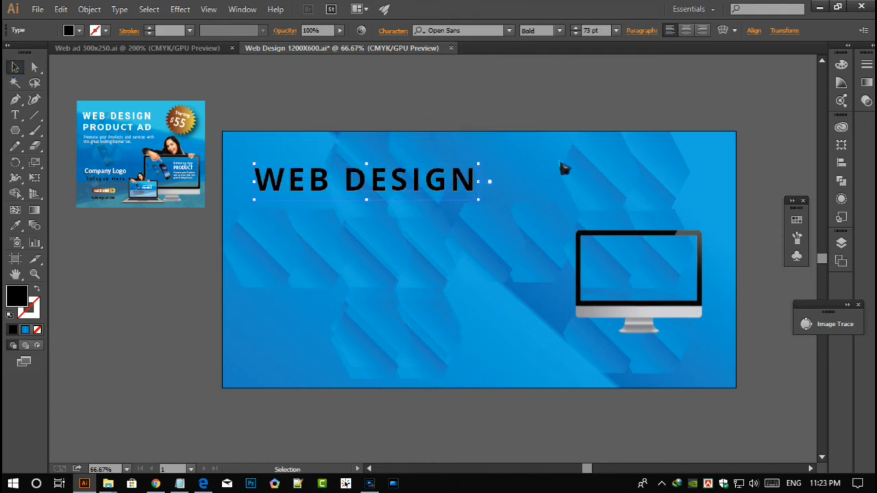
click(79, 31)
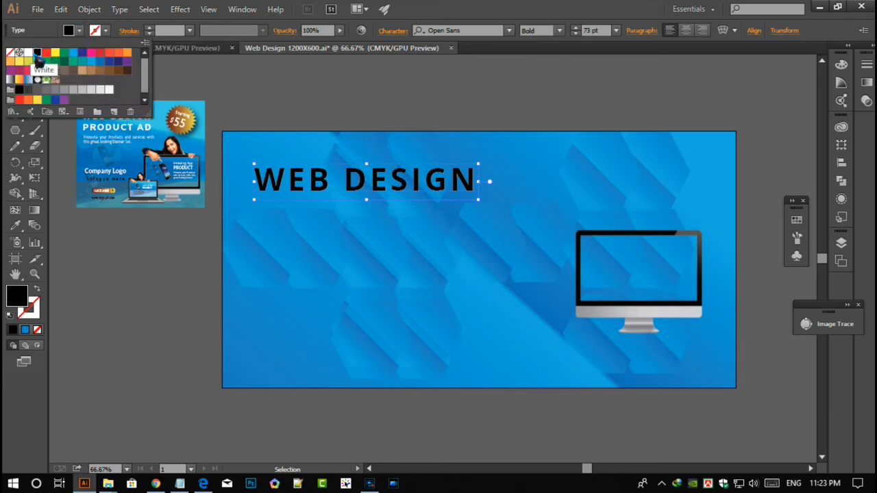
click(33, 57)
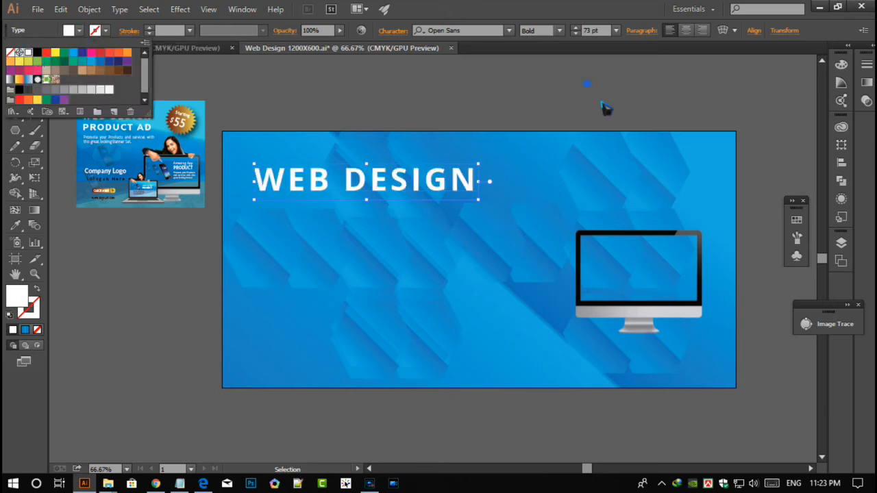
click(588, 84)
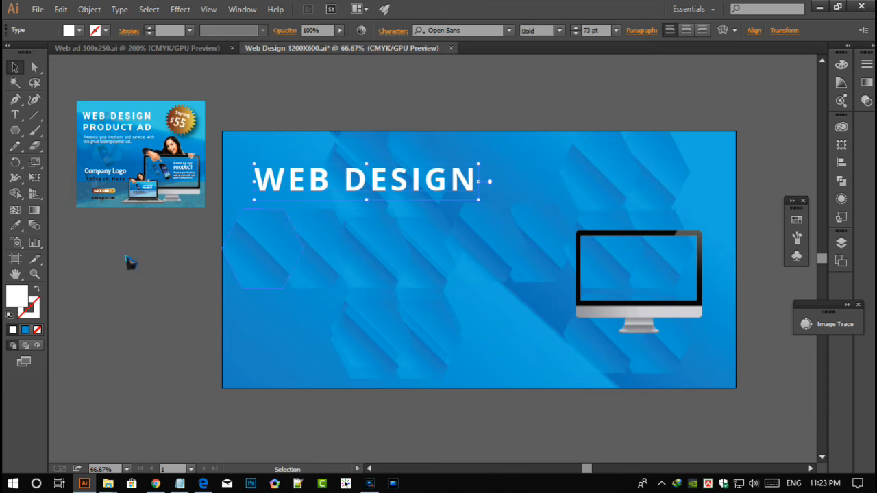
Step: Add a second headline line PRODUCT AD, place it directly beneath WEB DESIGN, and fill it with white
click(319, 92)
click(21, 120)
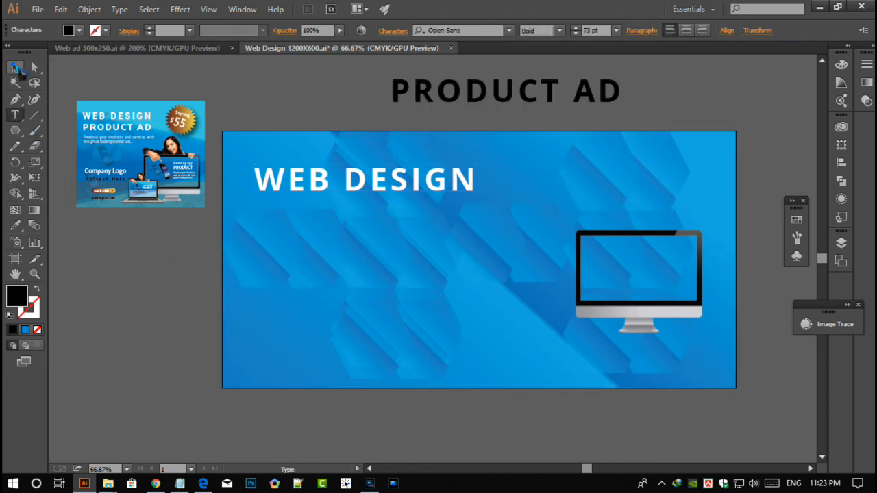
click(15, 67)
drag(529, 93, 401, 230)
click(80, 30)
click(28, 52)
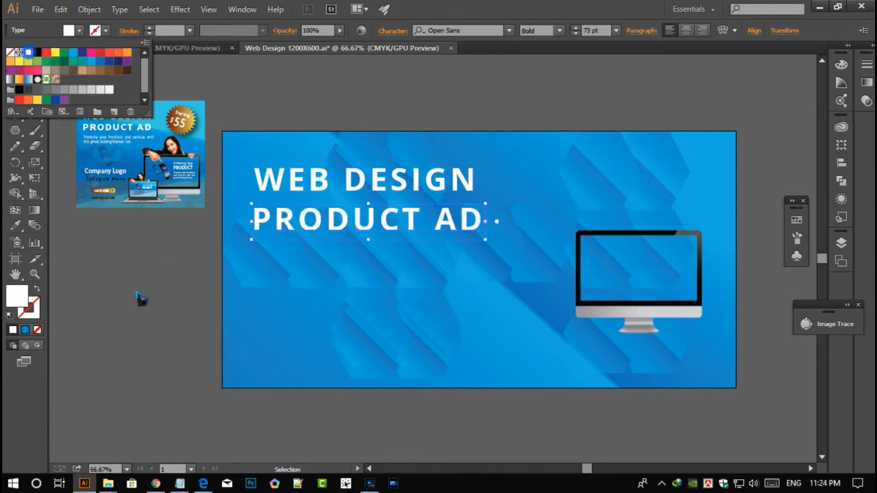
click(113, 152)
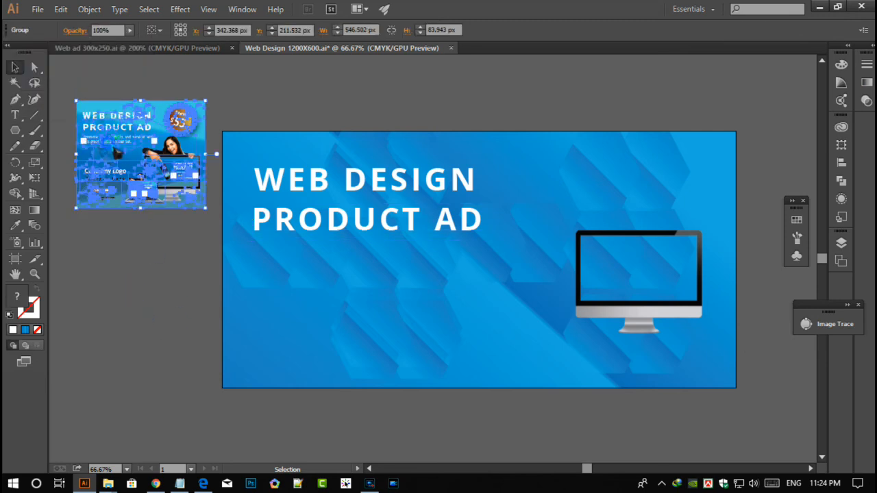
click(146, 303)
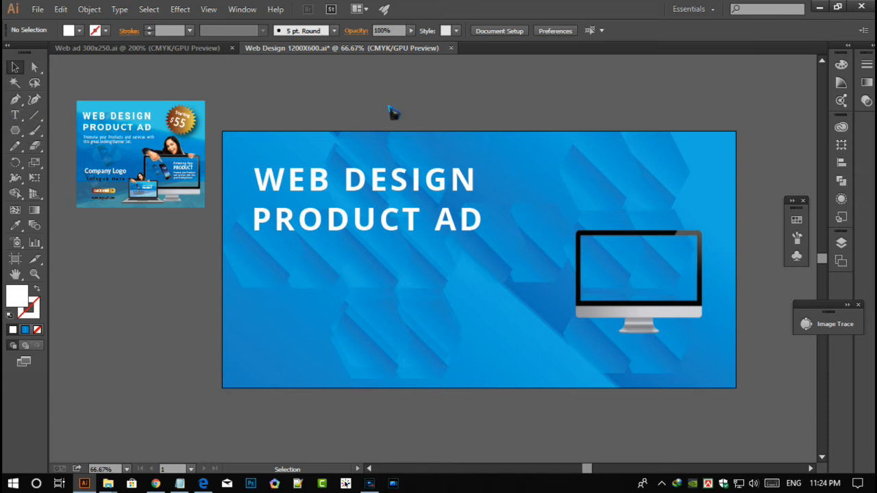
right_click(306, 254)
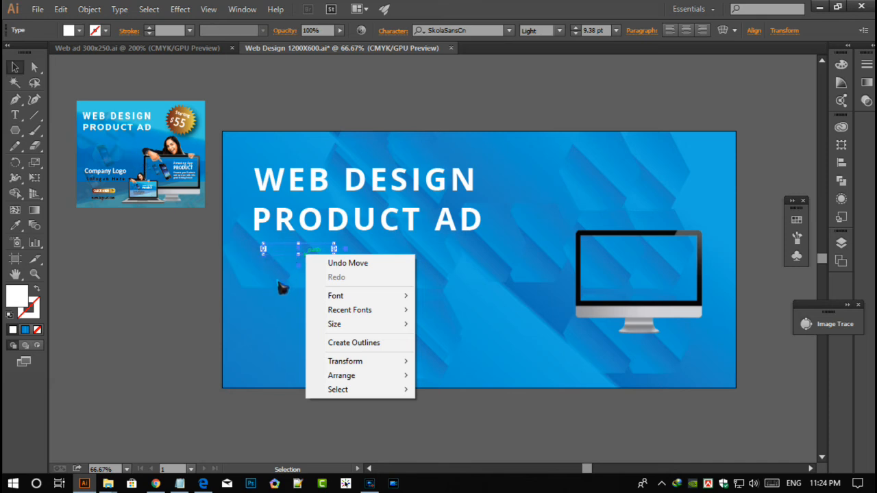
click(126, 341)
click(125, 341)
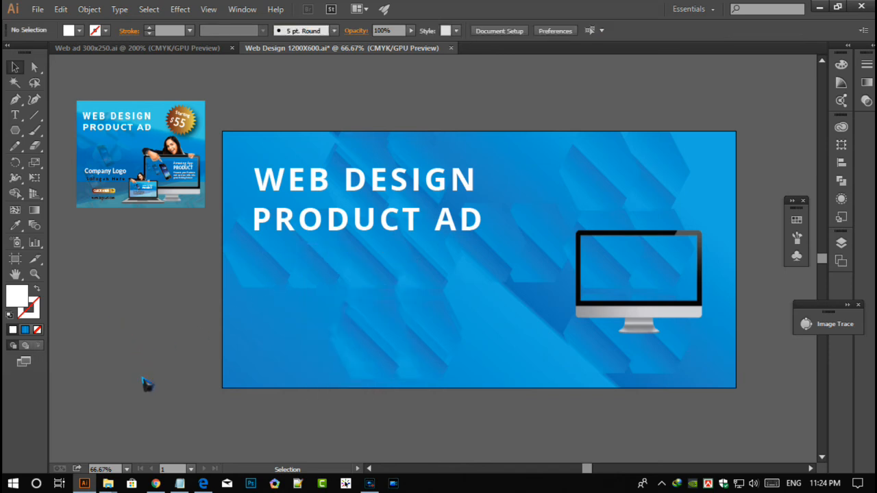
key(ctrl+z)
Step: Move the promotional tagline from the small 300x250 ad to below PRODUCT AD on the banner and bring it to the front
drag(108, 142, 304, 262)
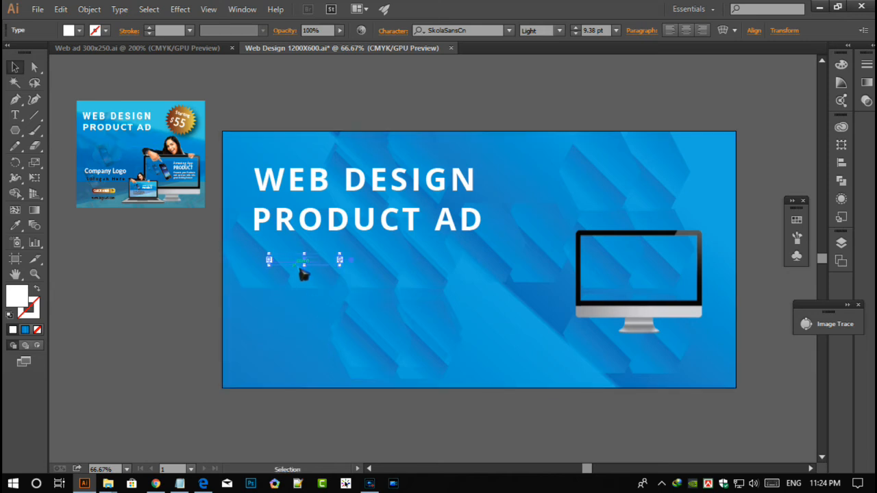
right_click(303, 273)
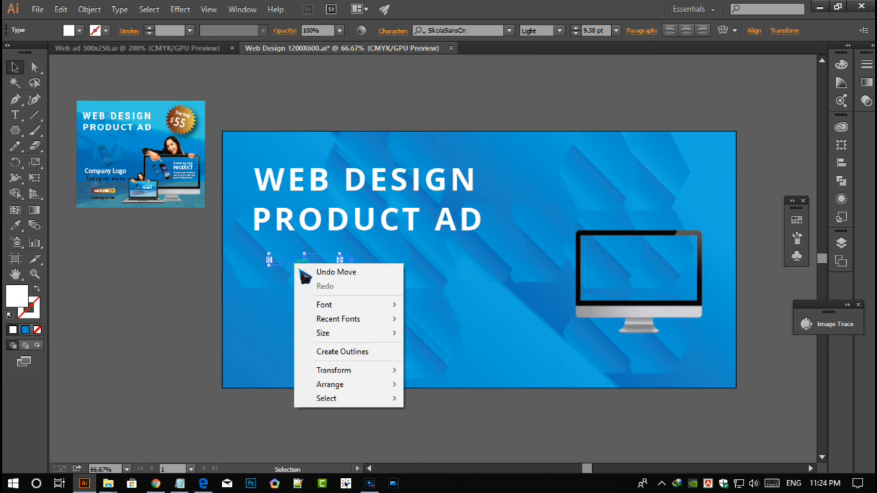
mouse_move(338, 388)
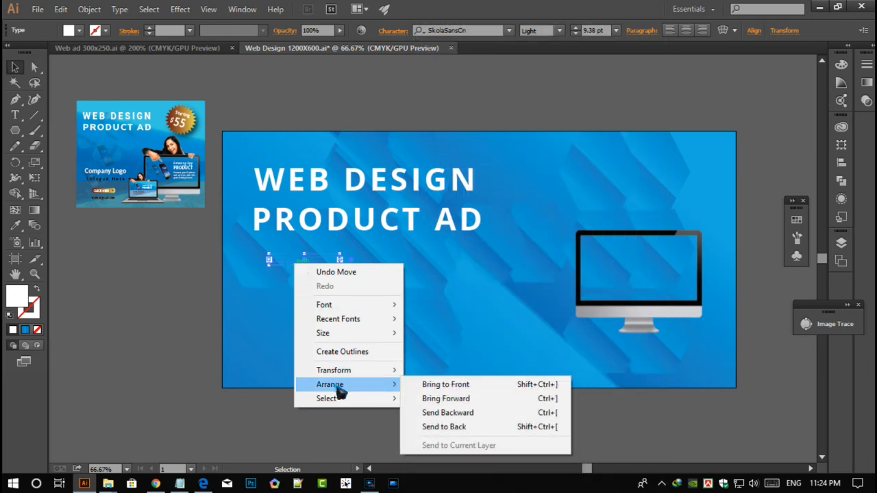
click(469, 388)
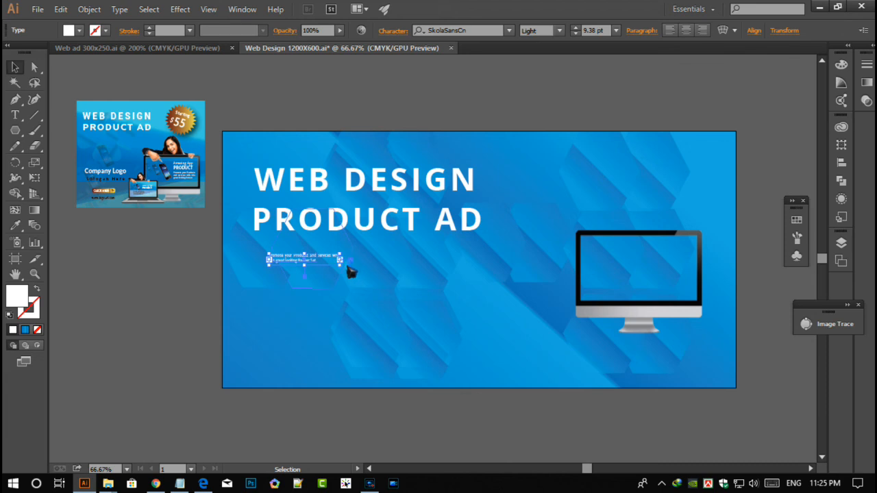
drag(350, 273, 419, 276)
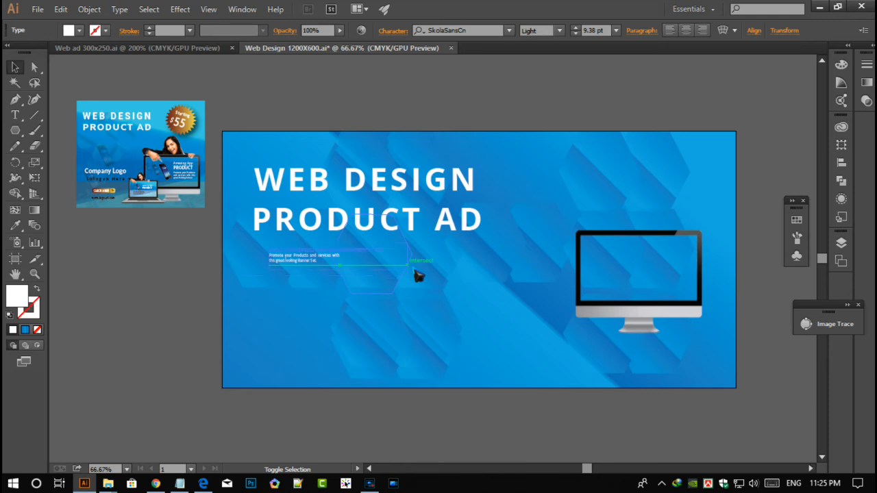
mouse_move(419, 276)
mouse_down()
mouse_move(432, 274)
mouse_move(416, 277)
mouse_up()
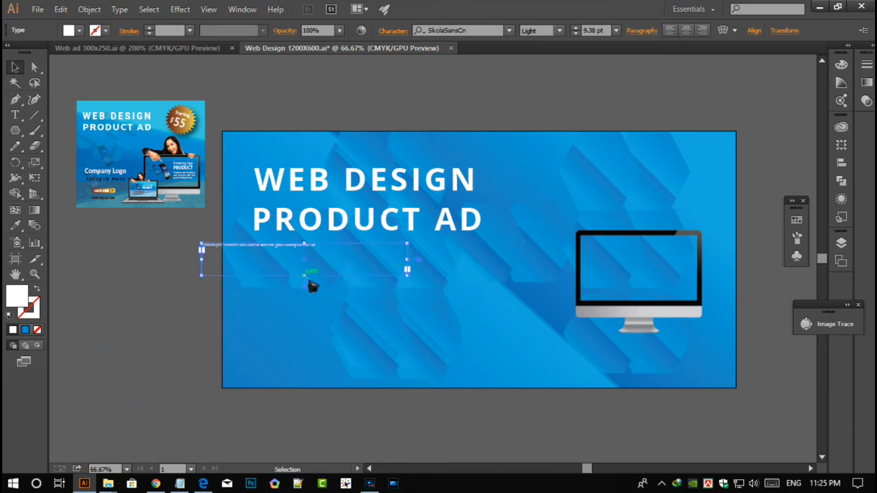
key(ctrl+z)
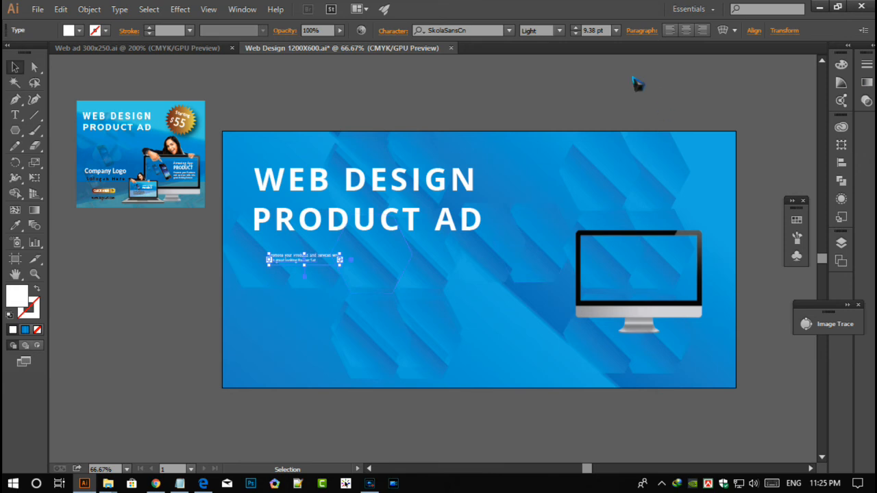
Step: Set the tagline's font size to 21 pt and enlarge its text frame so the paragraph fits in two lines under the headline
click(617, 32)
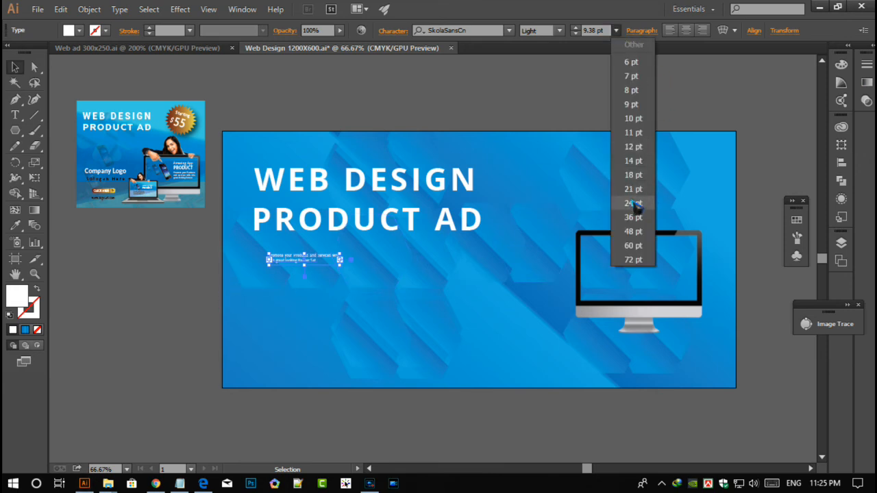
click(634, 190)
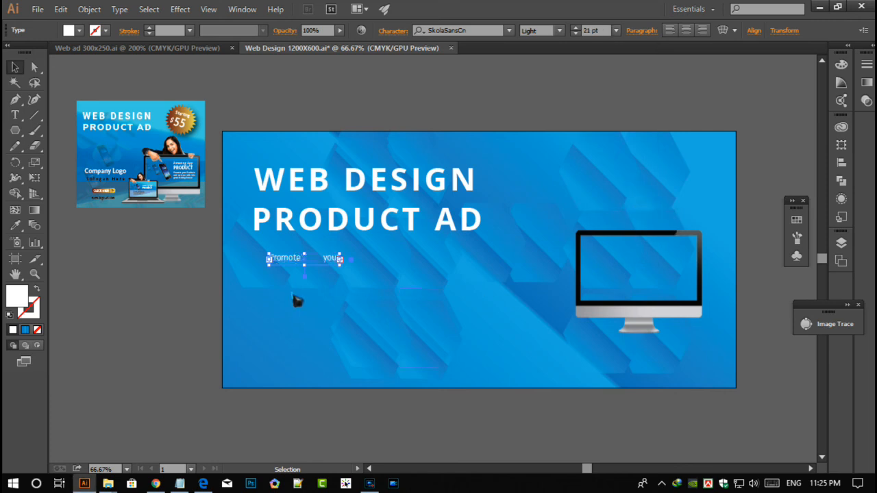
click(15, 66)
drag(348, 272, 484, 268)
drag(382, 276, 385, 291)
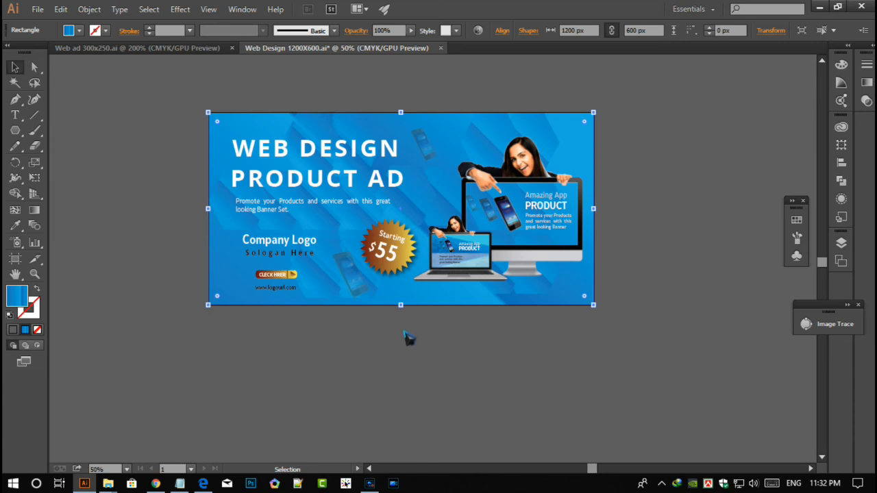
Step: Shorten the blue background rectangle from its lower edge to about 364 px high and clear the selection
drag(400, 305, 404, 234)
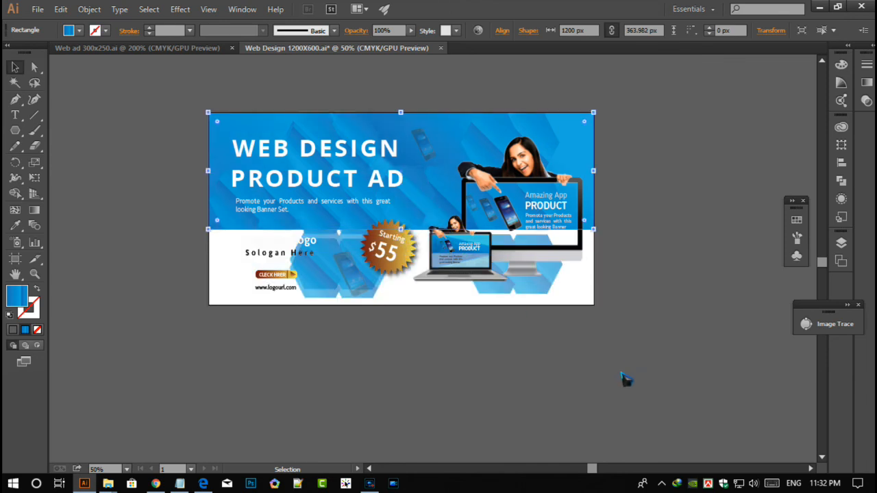
click(642, 378)
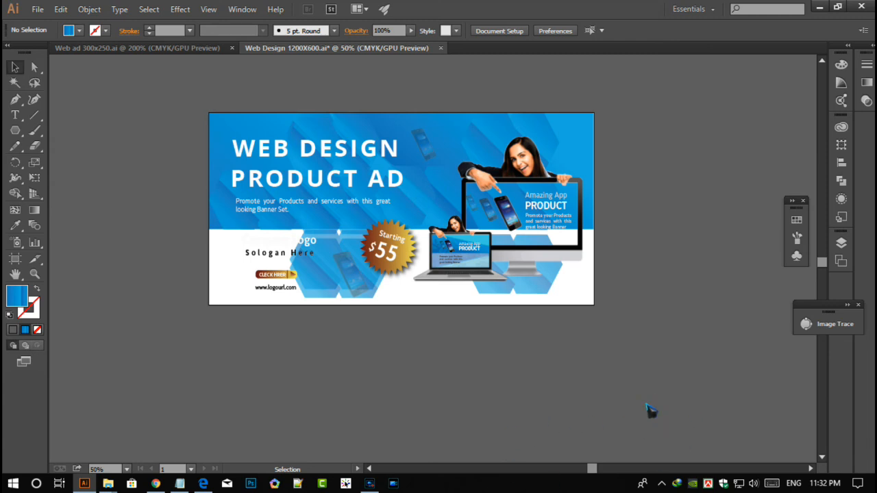
Step: Select all the banner artwork, save the Web Design 1200X600 document and clear the selection
key(ctrl+a)
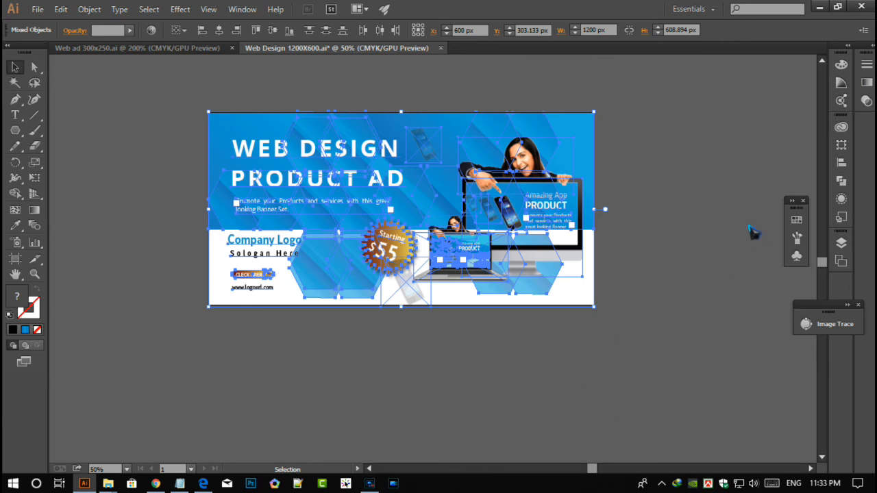
click(709, 184)
drag(203, 90, 611, 315)
key(a)
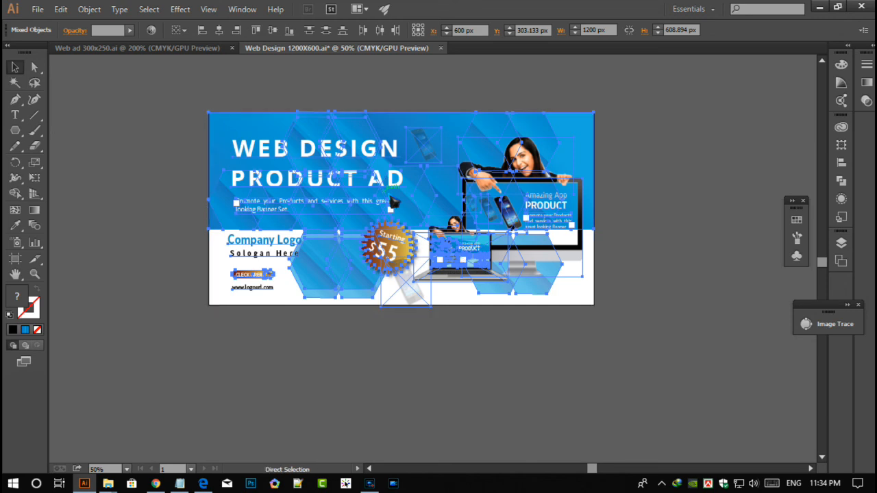
key(ctrl+s)
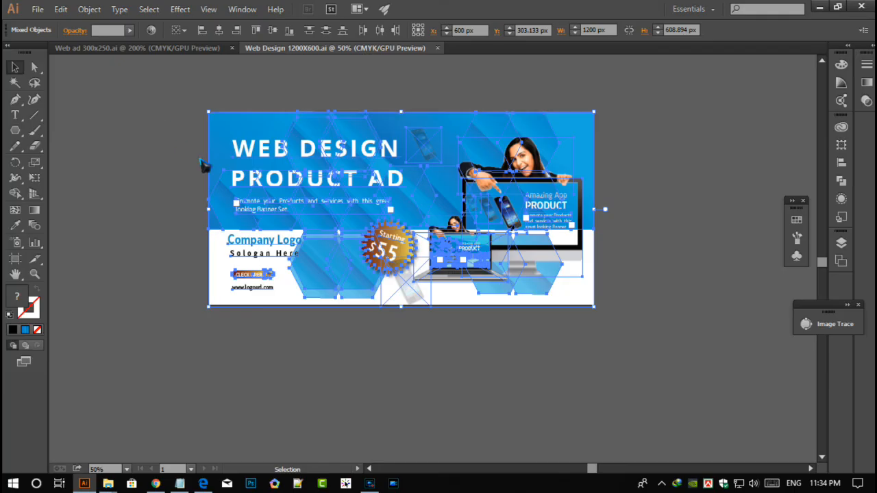
click(117, 128)
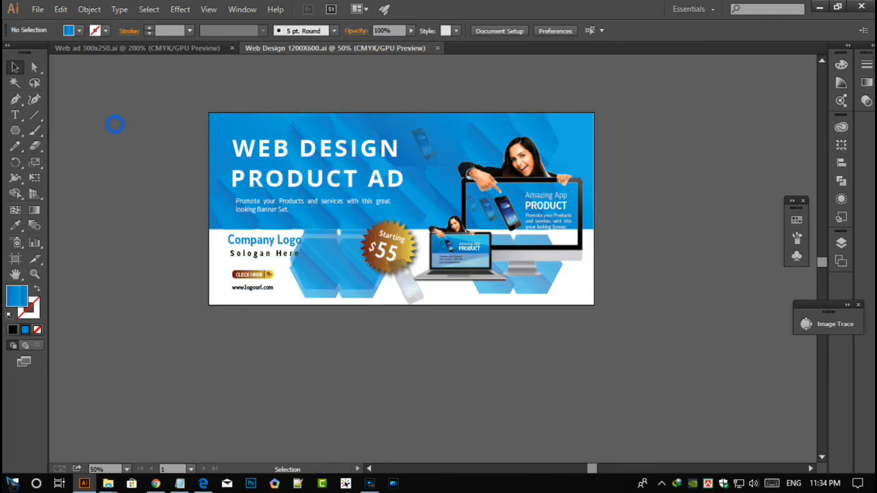
Step: Export the banner as a JPEG named Web Design 1200X600 in the web design banner folder, using all artboards
click(38, 9)
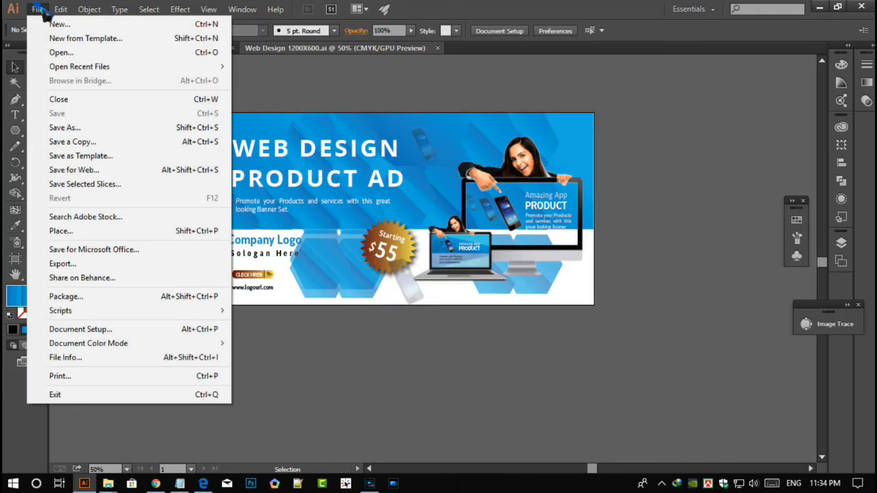
click(79, 267)
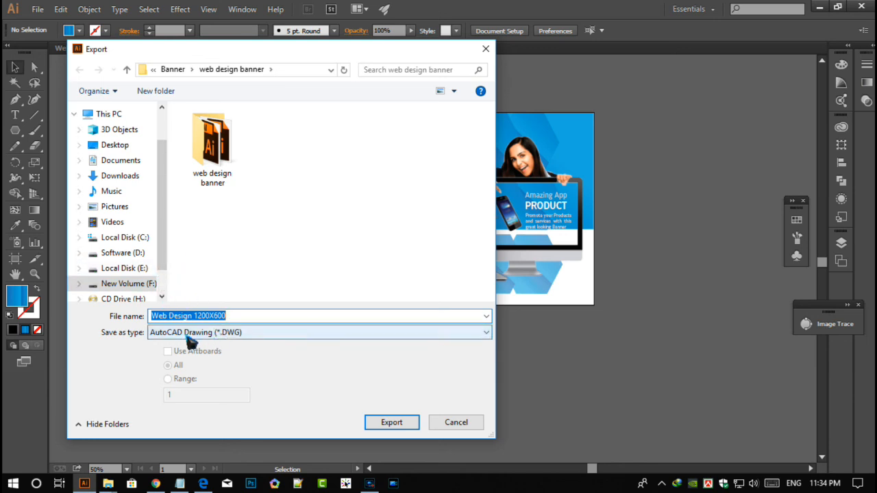
click(486, 334)
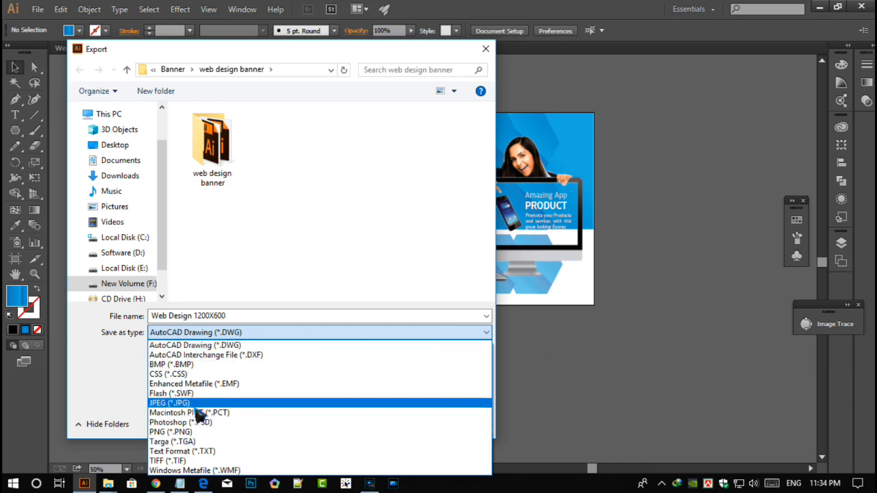
click(198, 404)
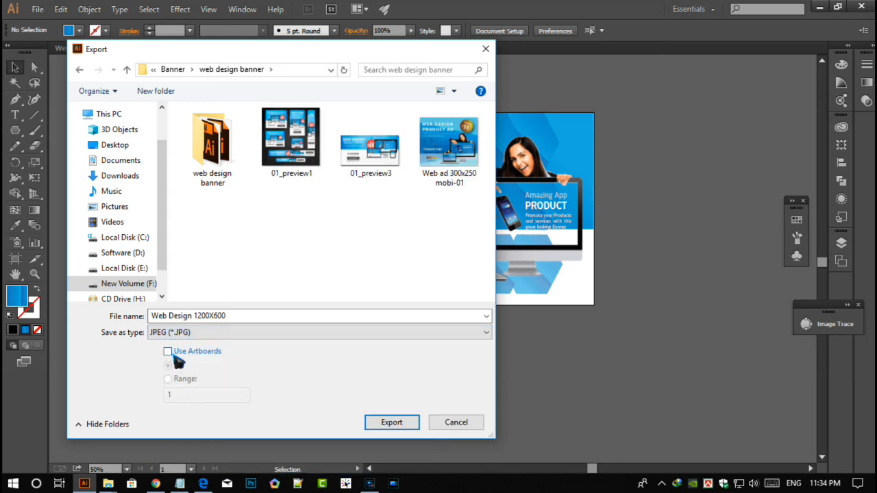
click(168, 352)
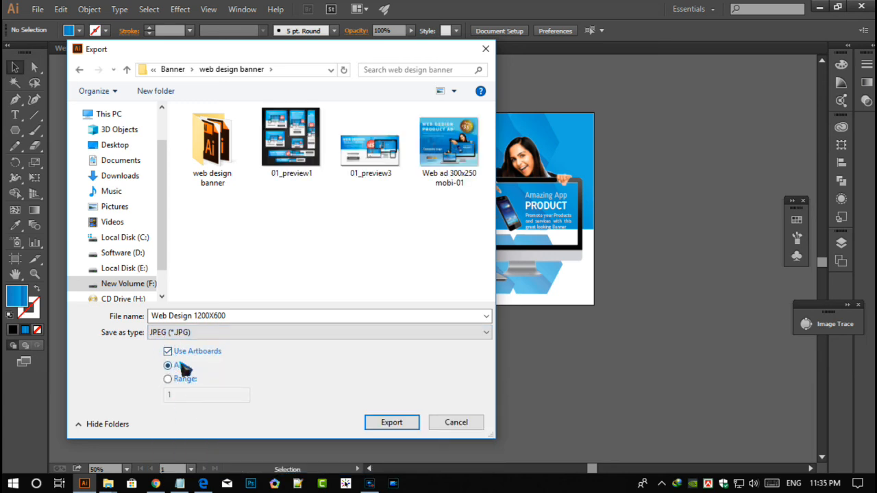
click(410, 428)
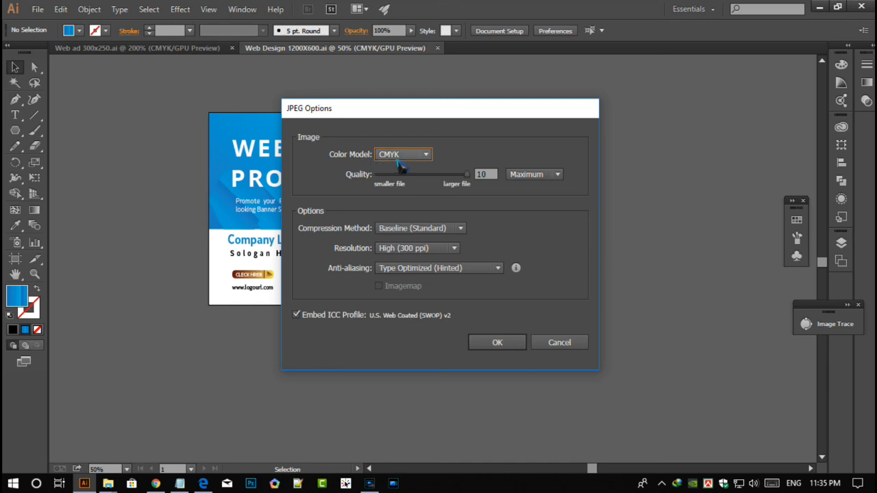
Step: Set the JPEG color model to RGB and accept the export options
click(430, 157)
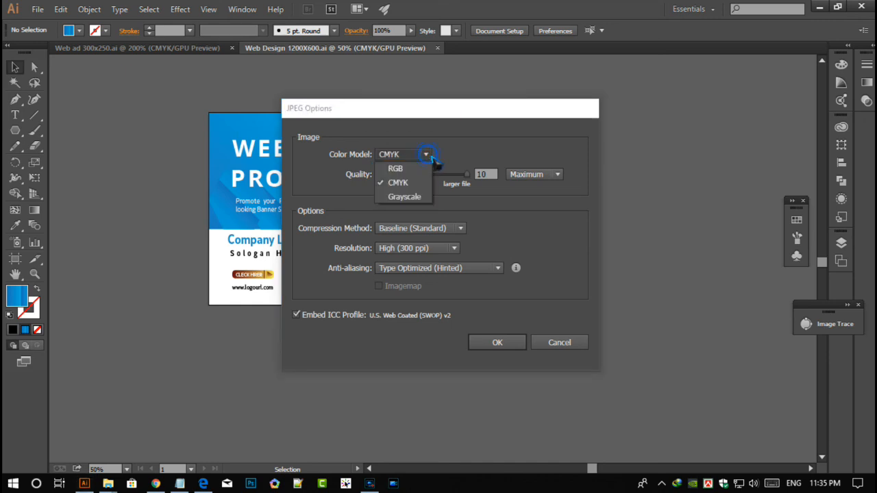
click(404, 180)
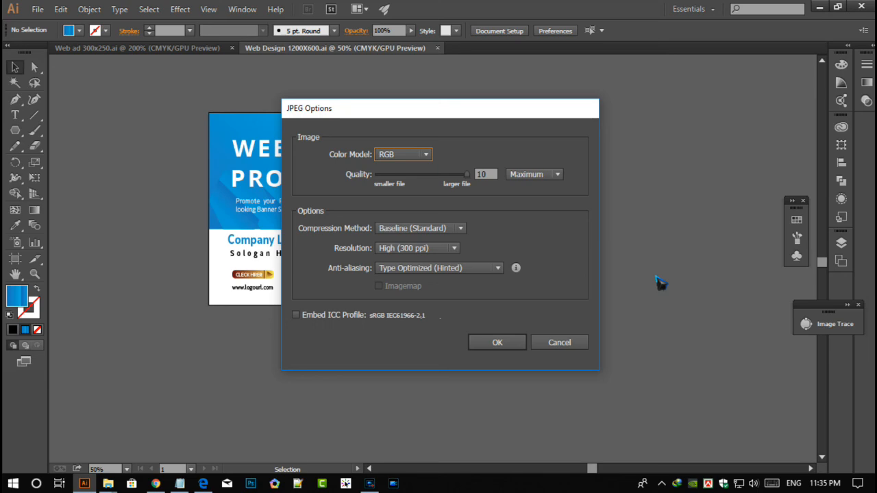
click(499, 352)
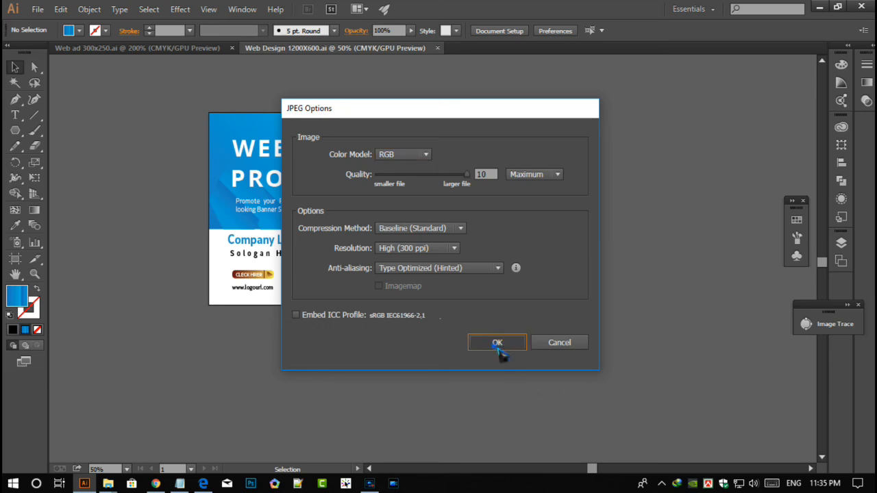